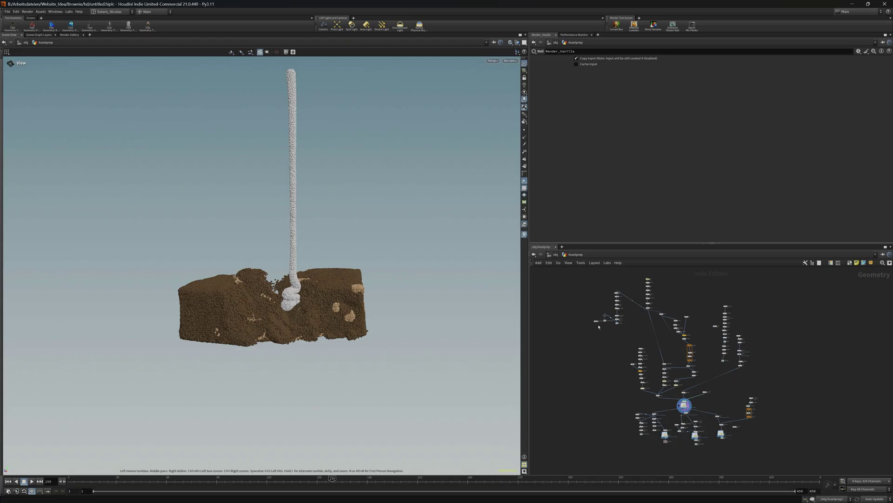
Step: Display the brownie source mesh at file1 and its scaled result at transform2, framed in the viewport
{"action": "scroll", "coordinate": [600, 326], "scroll_direction": "up", "scroll_amount": 6}
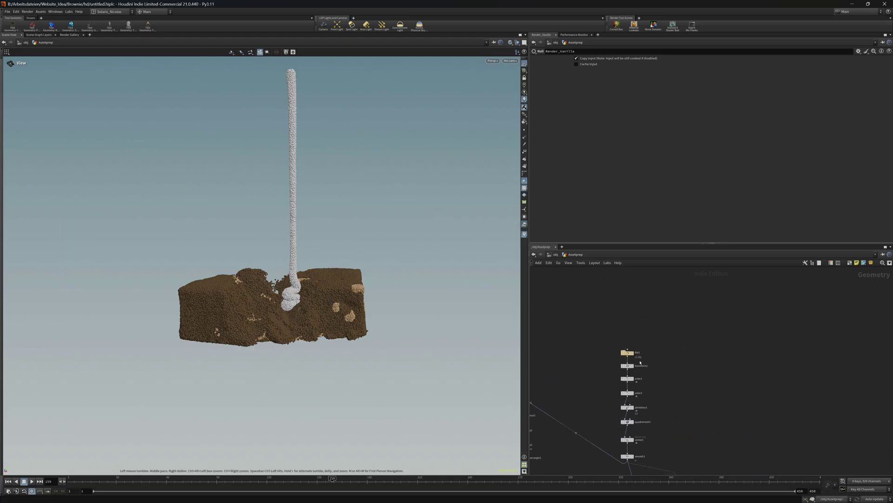
{"action": "scroll", "coordinate": [639, 351], "scroll_direction": "up", "scroll_amount": 3}
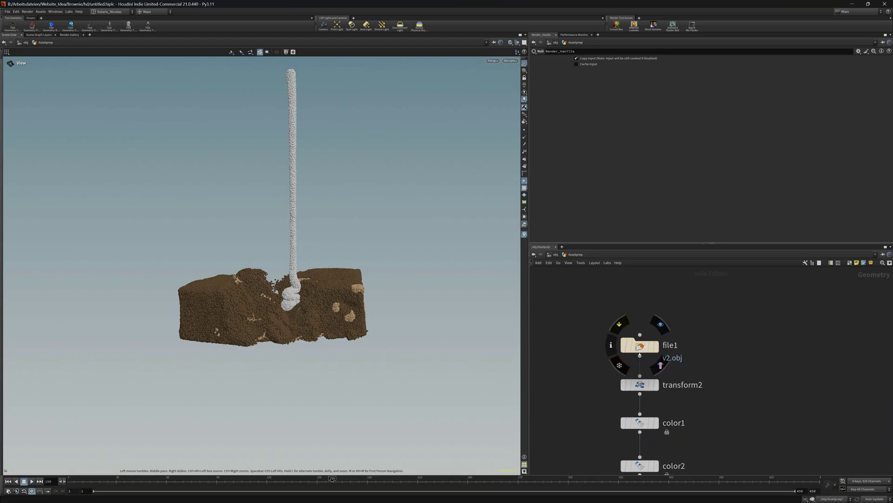
{"action": "left_click", "coordinate": [661, 329]}
{"action": "scroll", "coordinate": [385, 236], "scroll_direction": "down", "scroll_amount": 5}
{"action": "left_click_drag", "start_coordinate": [414, 303], "coordinate": [344, 307]}
{"action": "middle_click_drag", "start_coordinate": [701, 424], "coordinate": [687, 353]}
{"action": "left_click", "coordinate": [643, 312]}
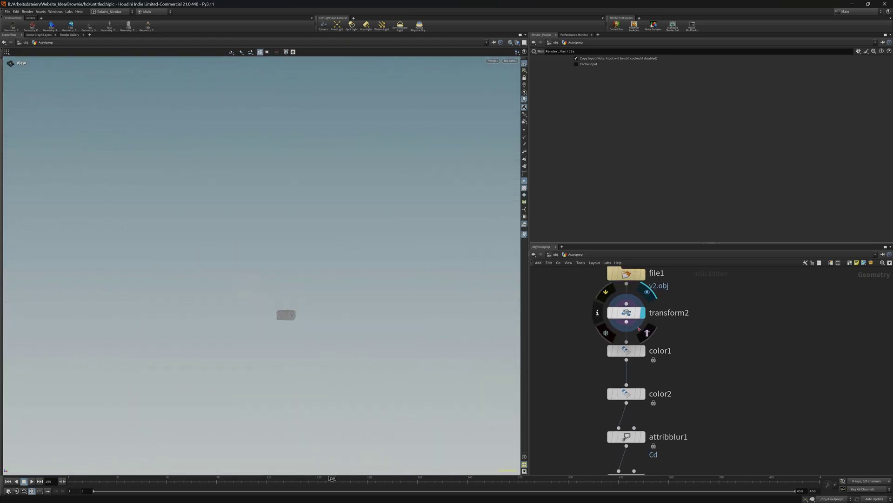
{"action": "key", "text": "f"}
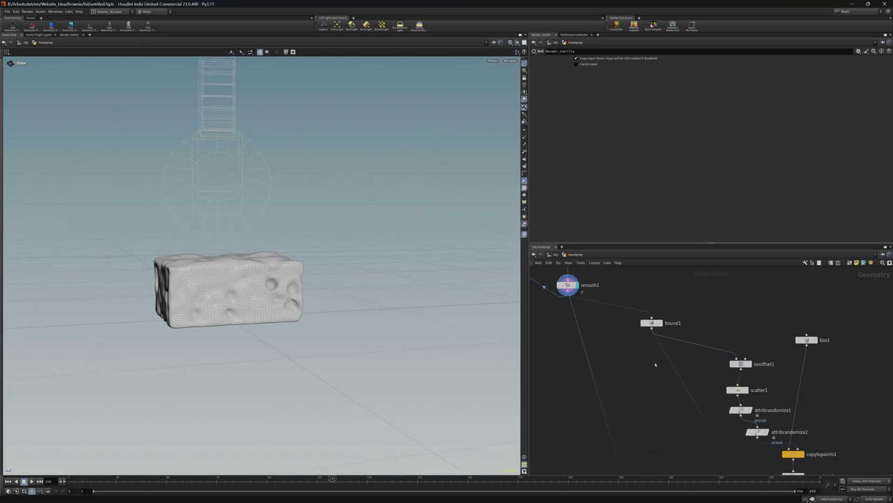
Step: Display the bounding box at bound1 and inspect the scattered cubes at connectivity1
{"action": "middle_click_drag", "start_coordinate": [656, 363], "coordinate": [580, 350]}
{"action": "left_click", "coordinate": [589, 300]}
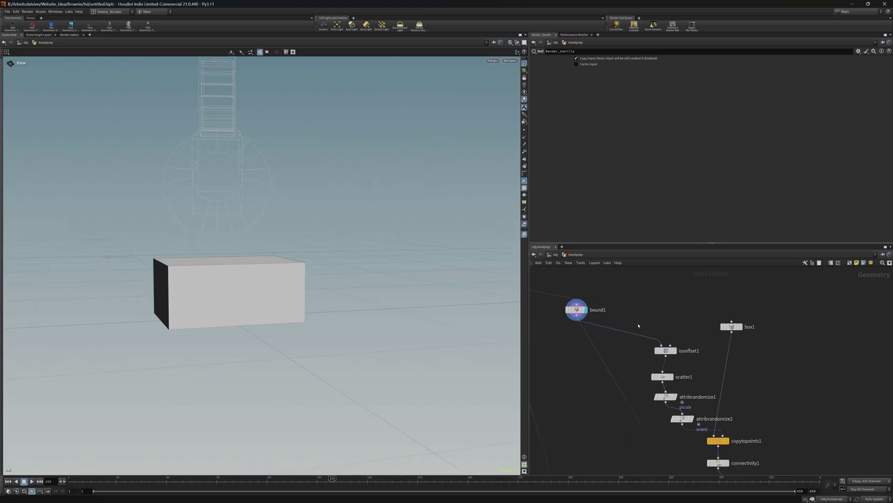
{"action": "middle_click_drag", "start_coordinate": [721, 440], "coordinate": [679, 377]}
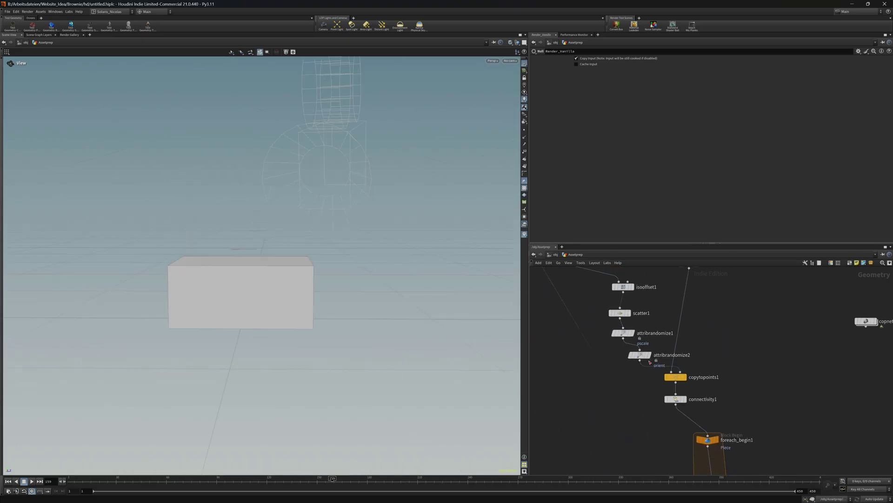
{"action": "left_click", "coordinate": [684, 399]}
{"action": "left_click_drag", "start_coordinate": [261, 298], "coordinate": [324, 304]}
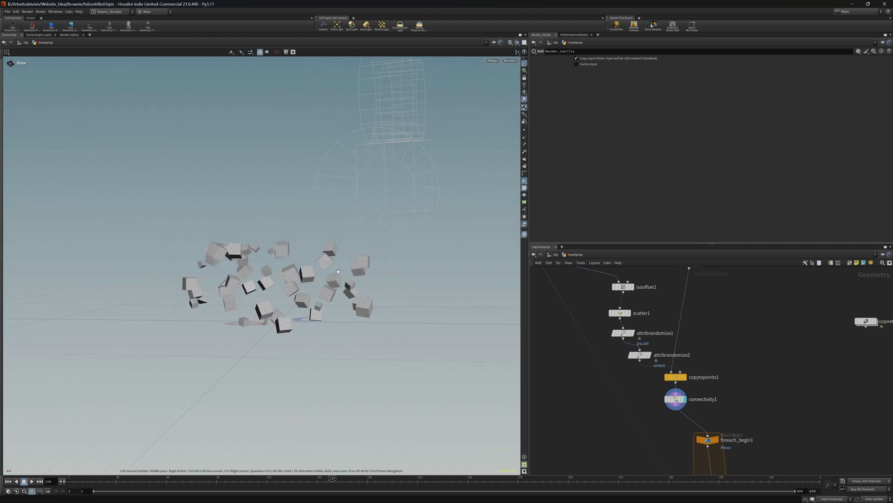
{"action": "left_click_drag", "start_coordinate": [330, 268], "coordinate": [323, 290]}
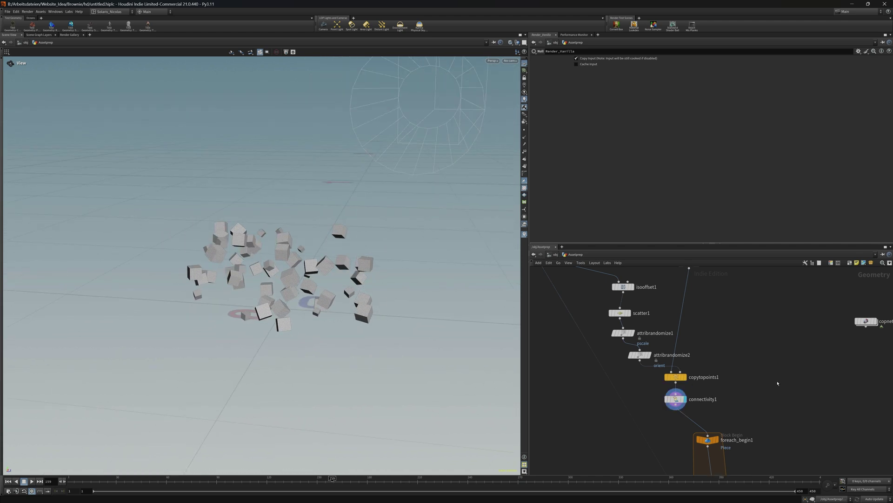
Step: Display the noise-deformed chunks at foreach_end1 and their VDB version at vdbfrompolygons1 for inspection
{"action": "middle_click_drag", "start_coordinate": [686, 467], "coordinate": [650, 292]}
{"action": "scroll", "coordinate": [649, 328], "scroll_direction": "up", "scroll_amount": 1}
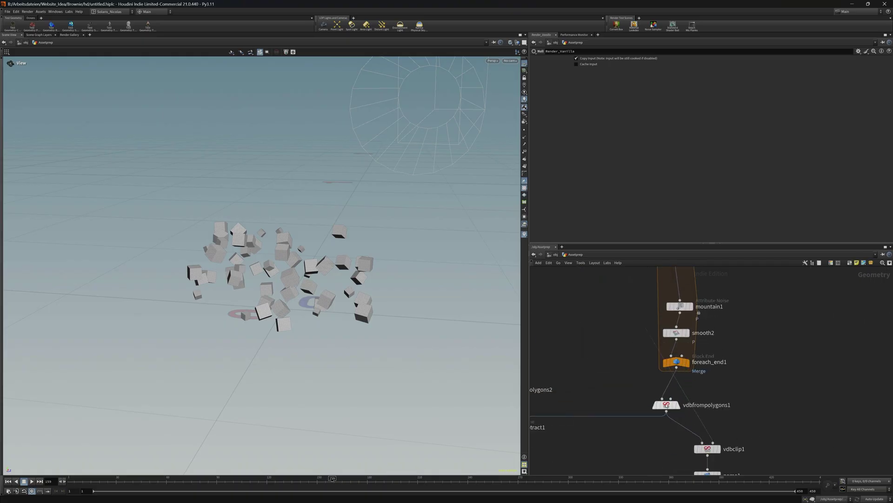
{"action": "left_click", "coordinate": [691, 350]}
{"action": "left_click_drag", "start_coordinate": [306, 313], "coordinate": [325, 356]}
{"action": "left_click_drag", "start_coordinate": [271, 311], "coordinate": [357, 270]}
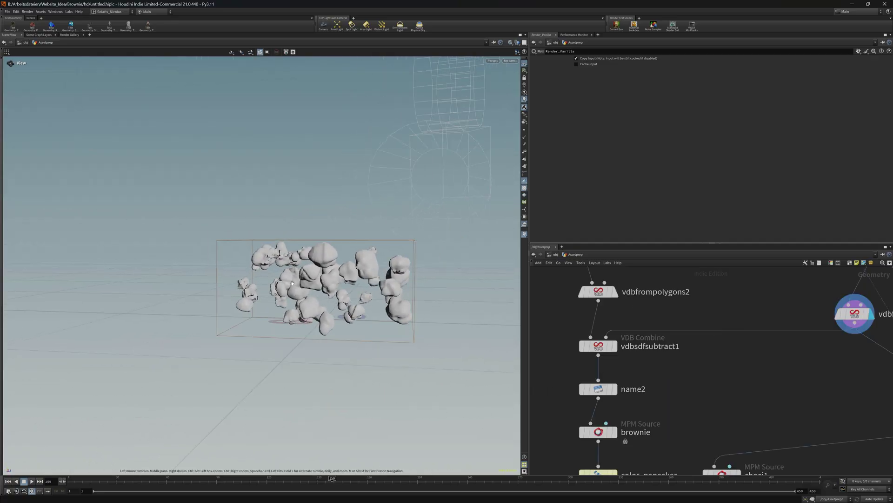
{"action": "left_click_drag", "start_coordinate": [354, 320], "coordinate": [362, 298]}
{"action": "right_click_drag", "start_coordinate": [354, 291], "coordinate": [430, 286]}
{"action": "middle_click_drag", "start_coordinate": [431, 286], "coordinate": [342, 295]}
Step: Display the brownie volume with the chunks cut out at vdbsdfsubtract1, followed by the clipped chunks at vdbclip1
{"action": "mouse_move", "coordinate": [601, 345]}
{"action": "left_click", "coordinate": [619, 329]}
{"action": "left_click_drag", "start_coordinate": [297, 279], "coordinate": [321, 297]}
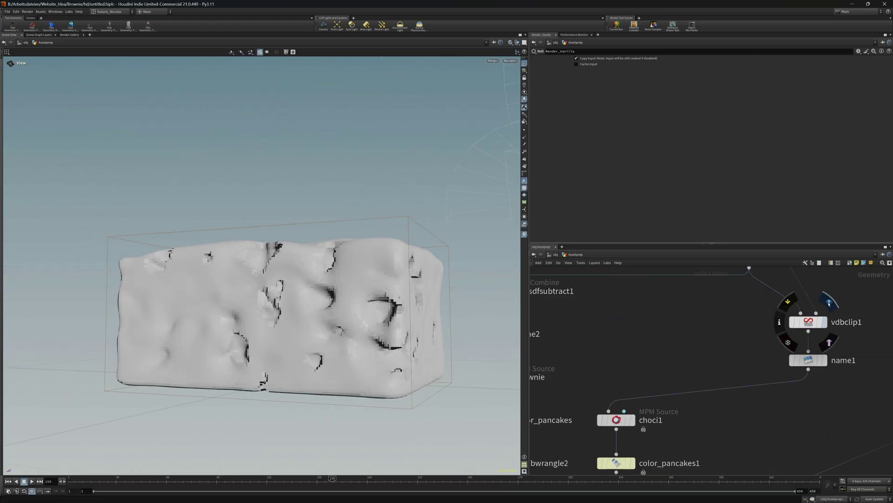
{"action": "left_click", "coordinate": [824, 321]}
{"action": "left_click_drag", "start_coordinate": [288, 326], "coordinate": [216, 295]}
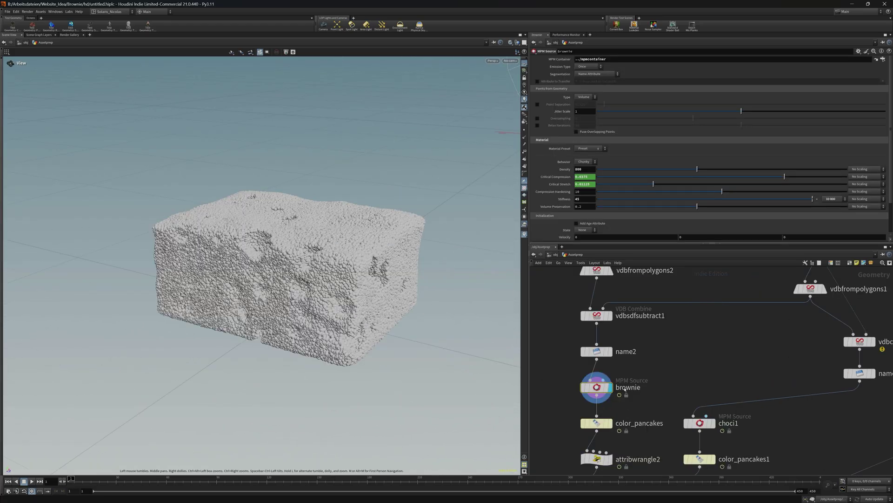
Step: Review the material settings of the brownie MPM Source and inspect its particles
{"action": "middle_click_drag", "start_coordinate": [675, 387], "coordinate": [706, 346]}
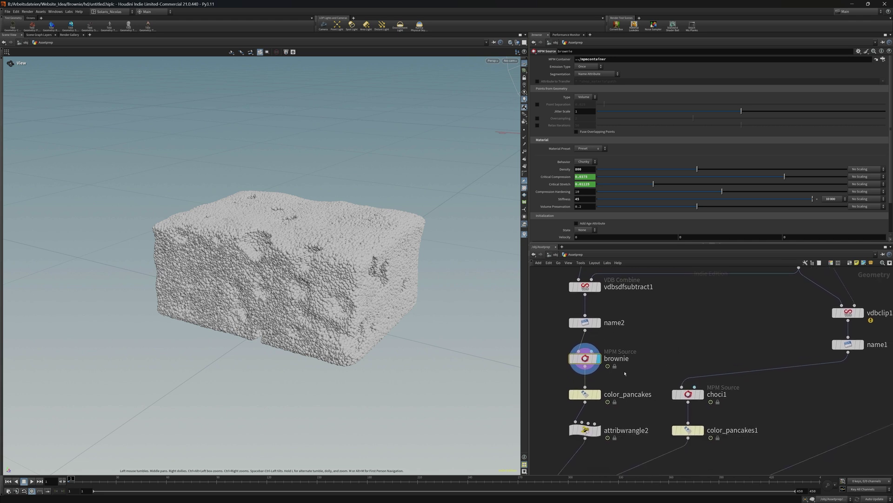
{"action": "scroll", "coordinate": [571, 158], "scroll_direction": "down", "scroll_amount": 1}
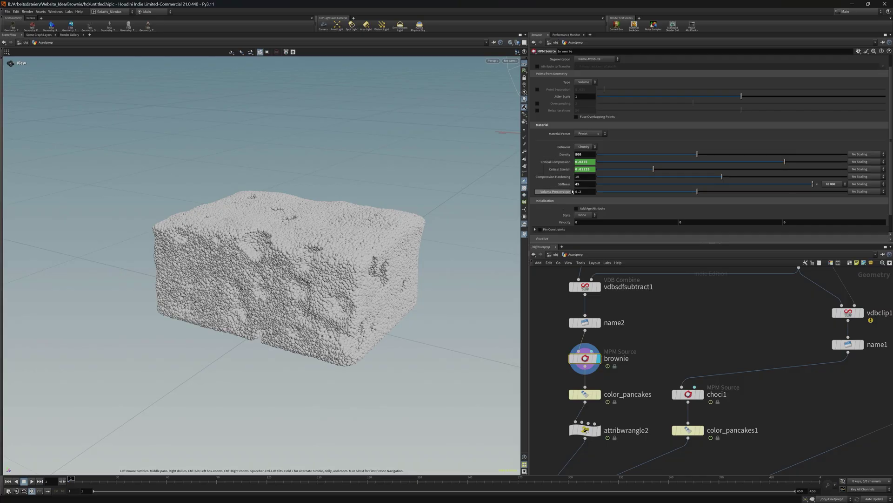
{"action": "left_click_drag", "start_coordinate": [447, 279], "coordinate": [280, 280]}
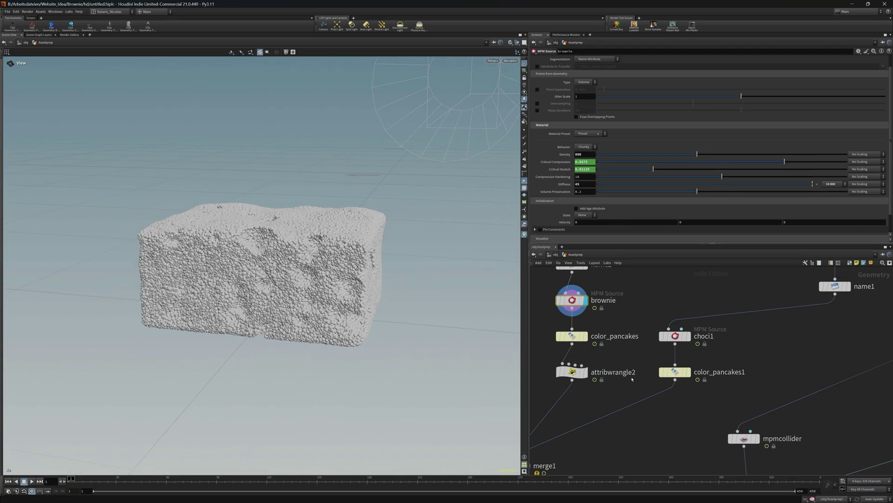
Step: Display attribwrangle2 with its stiffness noise expression and inspect the coloured brownie particles
{"action": "left_click", "coordinate": [570, 372]}
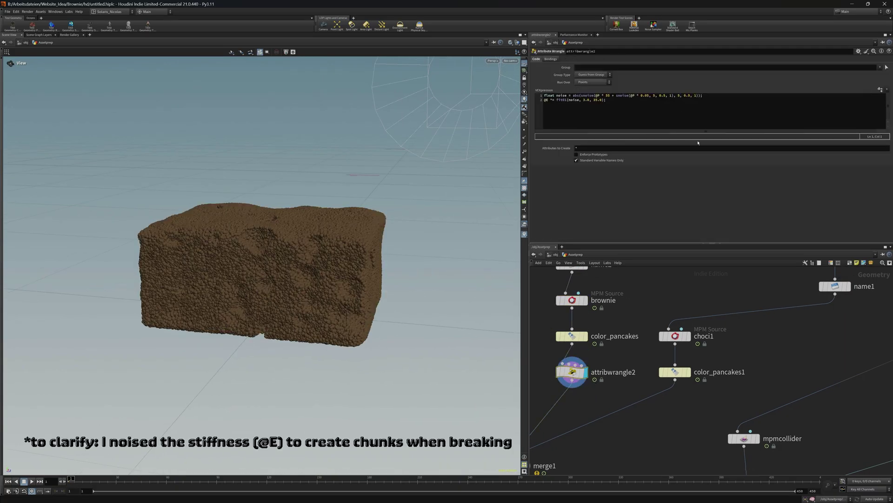
{"action": "left_click_drag", "start_coordinate": [261, 280], "coordinate": [352, 276]}
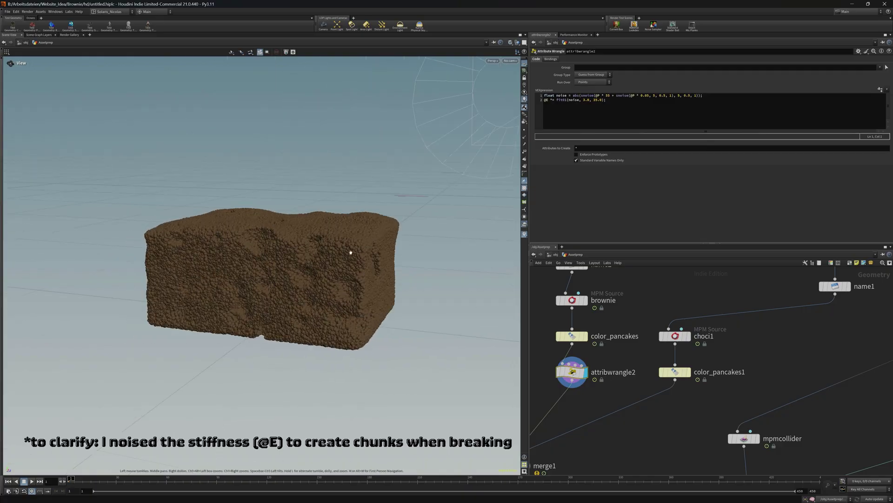
{"action": "left_click_drag", "start_coordinate": [283, 282], "coordinate": [314, 261]}
Step: Display the choci1 MPM Source, show its material settings and inspect the chocolate chunk particles
{"action": "scroll", "coordinate": [676, 356], "scroll_direction": "down", "scroll_amount": 3}
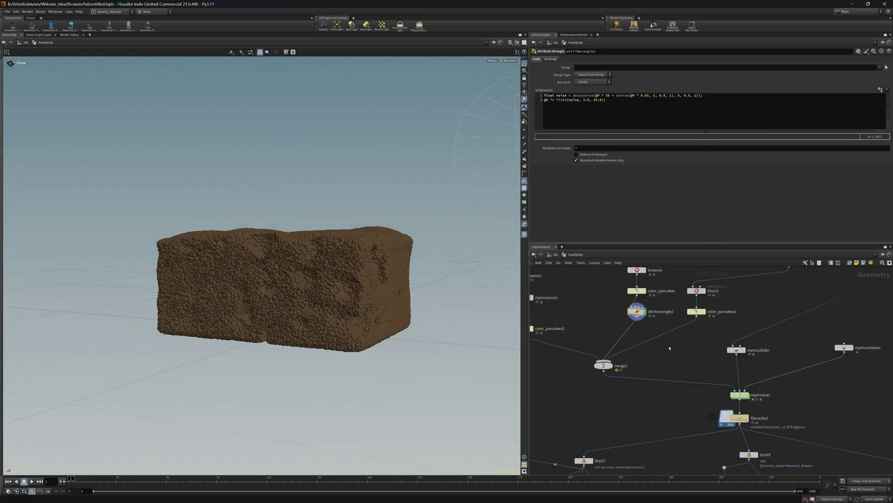
{"action": "scroll", "coordinate": [677, 357], "scroll_direction": "down", "scroll_amount": 3}
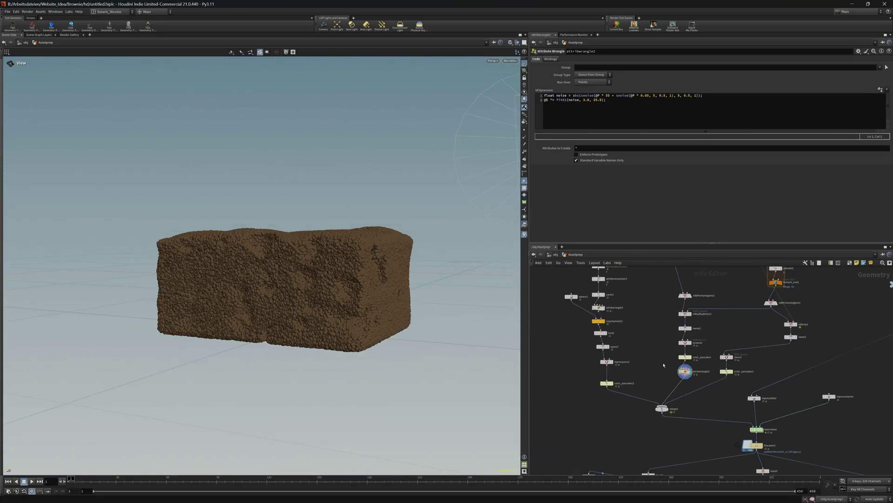
{"action": "scroll", "coordinate": [664, 365], "scroll_direction": "up", "scroll_amount": 5}
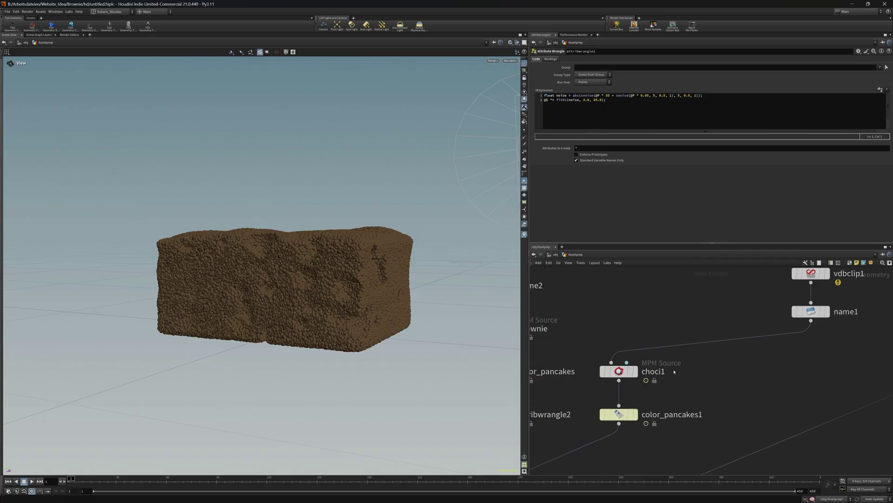
{"action": "scroll", "coordinate": [733, 373], "scroll_direction": "down", "scroll_amount": 3}
{"action": "middle_click_drag", "start_coordinate": [695, 403], "coordinate": [665, 343]}
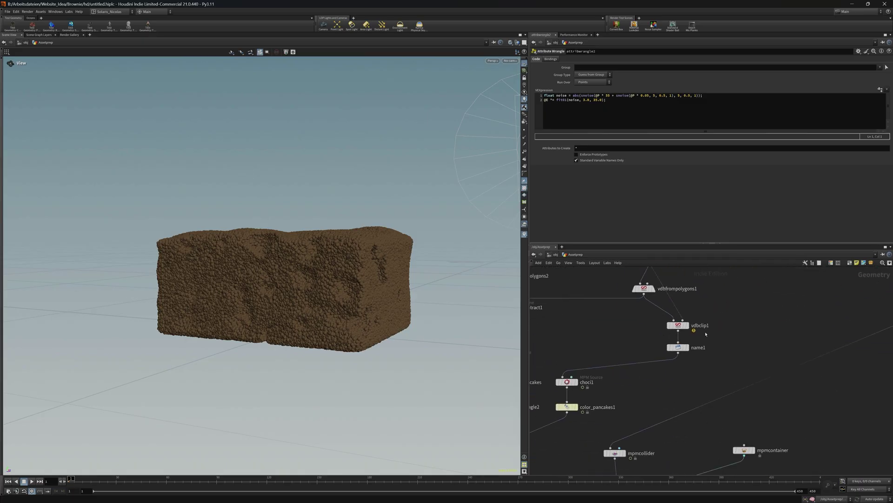
{"action": "scroll", "coordinate": [587, 381], "scroll_direction": "down", "scroll_amount": 2}
{"action": "scroll", "coordinate": [632, 363], "scroll_direction": "up", "scroll_amount": 4}
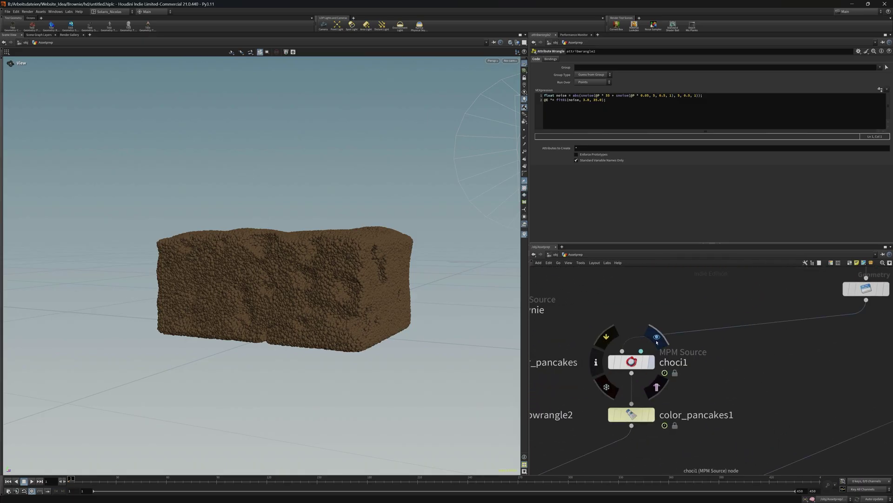
{"action": "left_click", "coordinate": [656, 336]}
{"action": "left_click", "coordinate": [634, 368]}
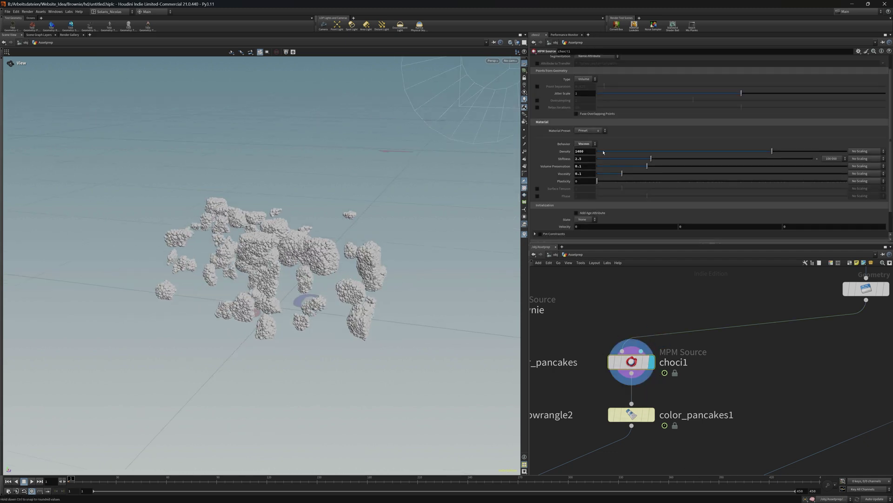
{"action": "left_click_drag", "start_coordinate": [285, 273], "coordinate": [283, 256]}
{"action": "right_click_drag", "start_coordinate": [283, 256], "coordinate": [332, 249]}
{"action": "left_click_drag", "start_coordinate": [286, 269], "coordinate": [302, 268]}
Step: Display the sauce emitter's spiral curve stage by stage through spiral1, transform7, attribnoisevector1 and attribnoisevector2
{"action": "scroll", "coordinate": [593, 384], "scroll_direction": "down", "scroll_amount": 5}
{"action": "middle_click_drag", "start_coordinate": [594, 384], "coordinate": [691, 440]}
{"action": "scroll", "coordinate": [691, 439], "scroll_direction": "down", "scroll_amount": 3}
{"action": "mouse_move", "coordinate": [363, 325]}
{"action": "left_mouse_down"}
{"action": "mouse_move", "coordinate": [344, 328]}
{"action": "mouse_move", "coordinate": [379, 326]}
{"action": "mouse_move", "coordinate": [372, 342]}
{"action": "mouse_move", "coordinate": [375, 329]}
{"action": "left_mouse_up"}
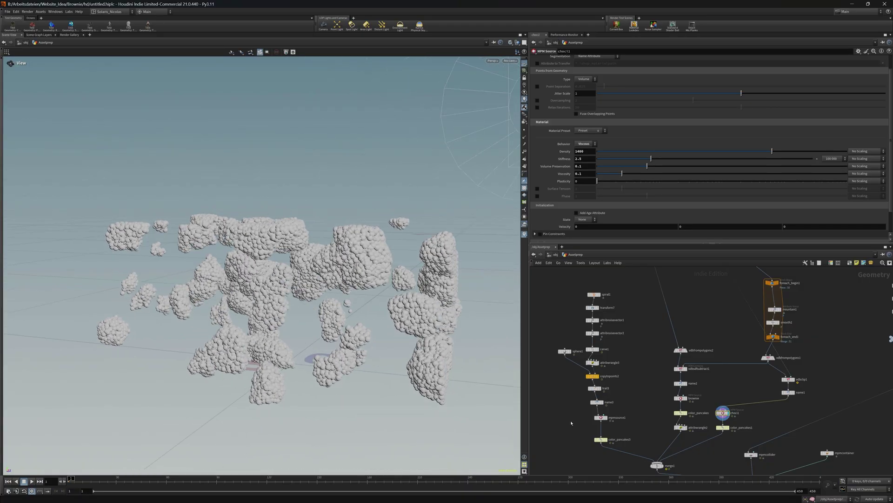
{"action": "scroll", "coordinate": [591, 433], "scroll_direction": "up", "scroll_amount": 5}
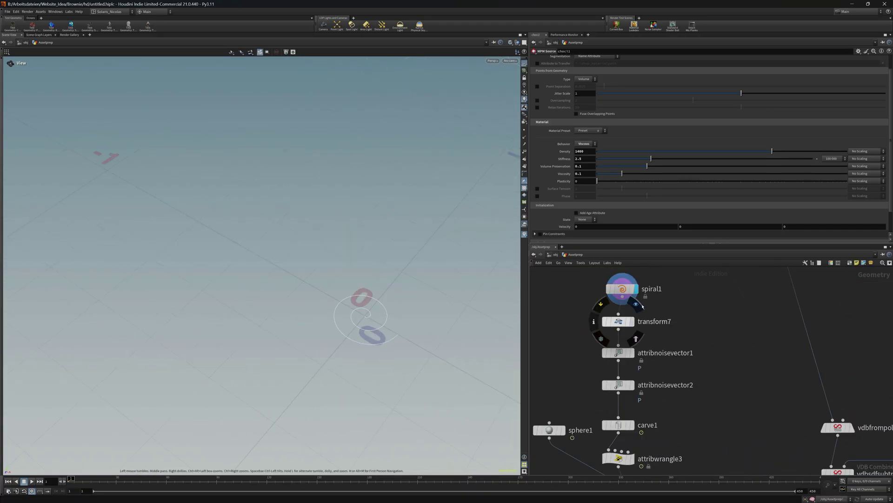
{"action": "left_click", "coordinate": [633, 321]}
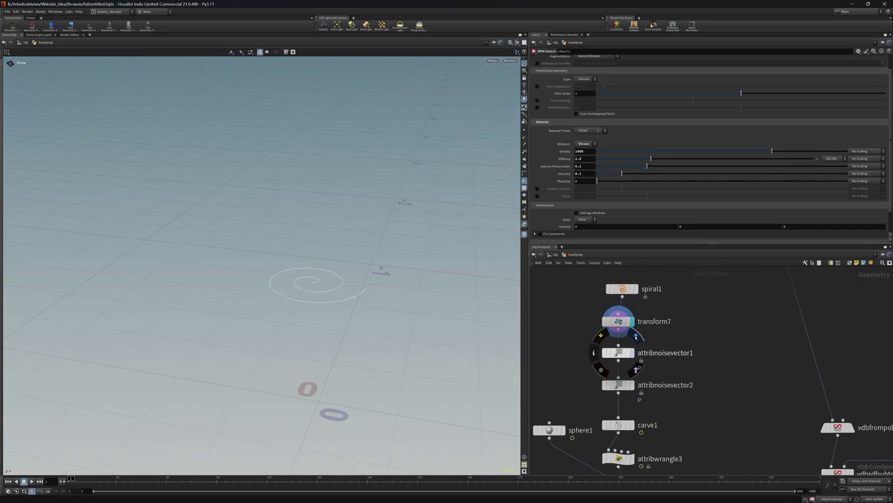
{"action": "left_click", "coordinate": [632, 353]}
{"action": "left_click_drag", "start_coordinate": [266, 218], "coordinate": [277, 244]}
{"action": "scroll", "coordinate": [278, 244], "scroll_direction": "up", "scroll_amount": 3}
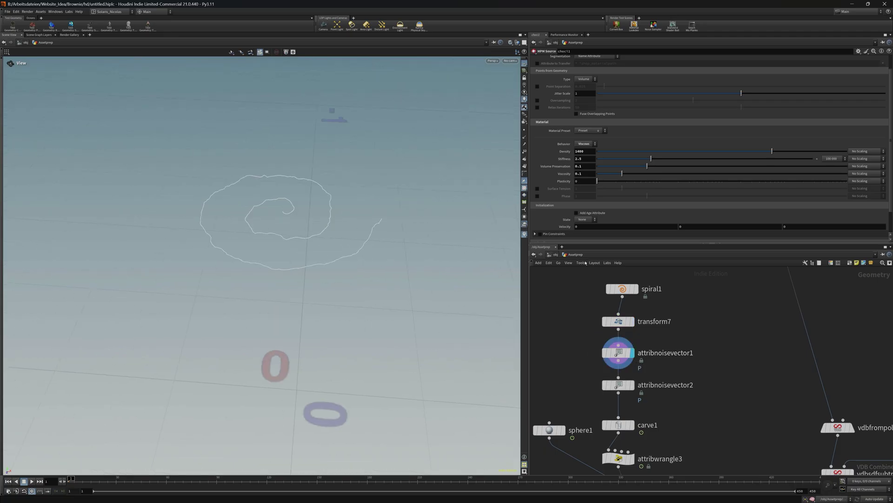
{"action": "left_click", "coordinate": [632, 384]}
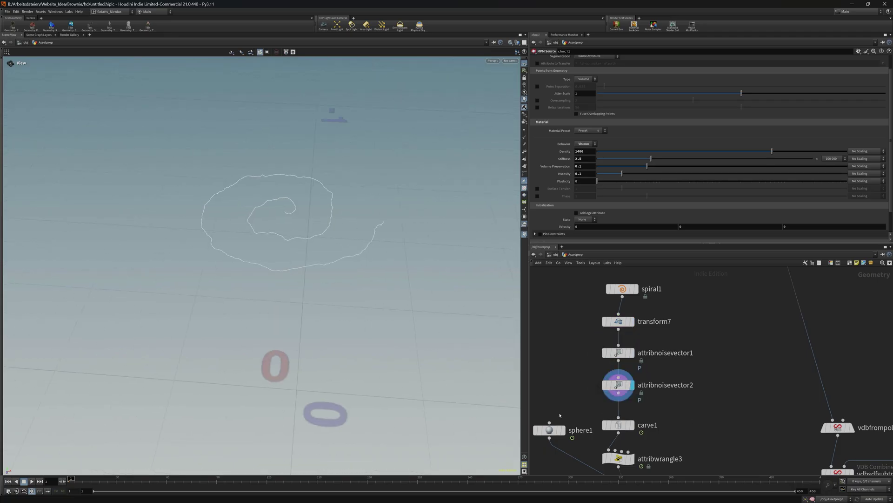
Step: Display carve1, attribwrangle3 and copytopoints2, and scrub the timeline to check the sphere's motion along the spiral
{"action": "middle_click_drag", "start_coordinate": [649, 417], "coordinate": [639, 353]}
{"action": "left_click", "coordinate": [622, 360]}
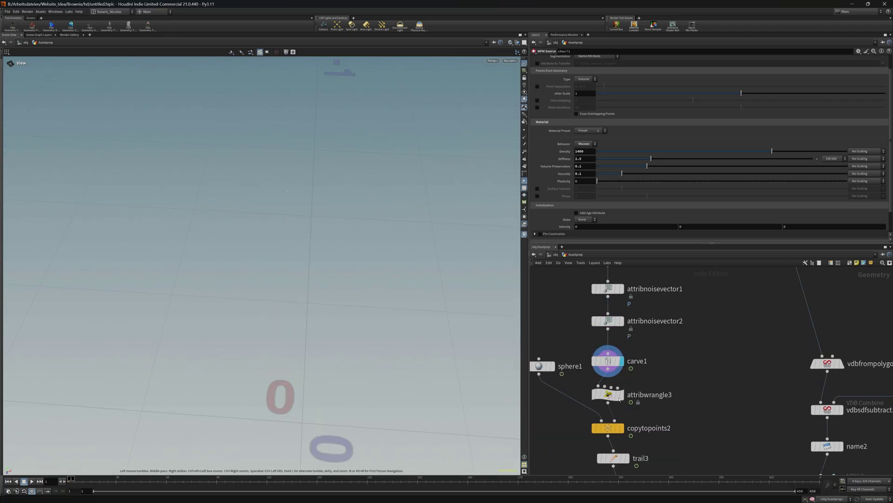
{"action": "left_click", "coordinate": [621, 394]}
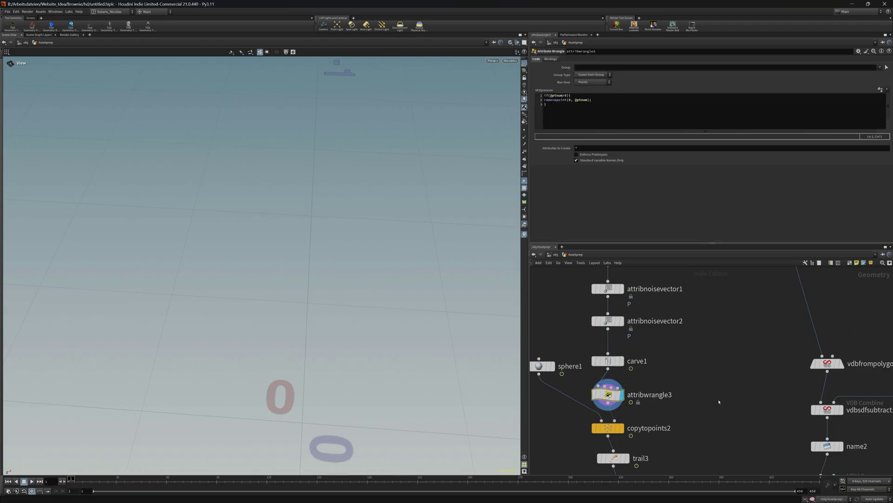
{"action": "left_click", "coordinate": [615, 425]}
{"action": "left_click", "coordinate": [560, 477]}
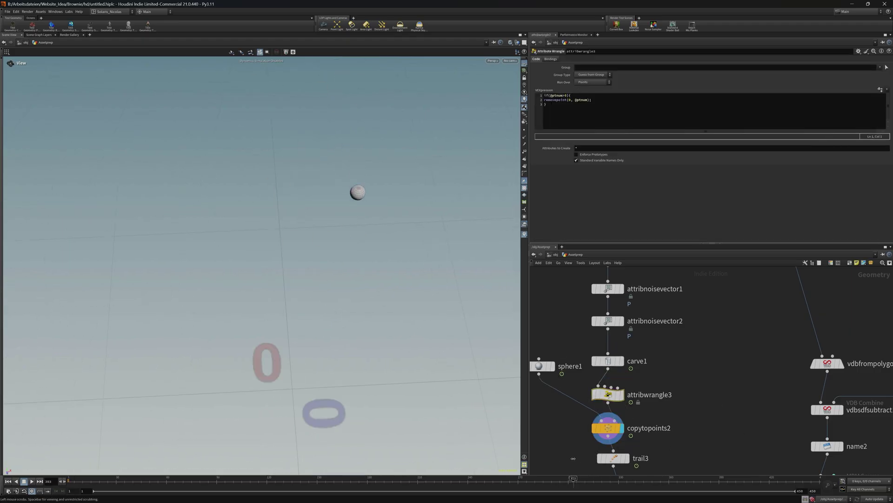
{"action": "left_click_drag", "start_coordinate": [210, 433], "coordinate": [51, 418]}
Step: Display trail3 and the mpmsource1 emitter, and scrub the timeline to a frame where it emits particles
{"action": "scroll", "coordinate": [619, 419], "scroll_direction": "down", "scroll_amount": 4}
{"action": "middle_click_drag", "start_coordinate": [619, 418], "coordinate": [606, 315]}
{"action": "left_click", "coordinate": [610, 337]}
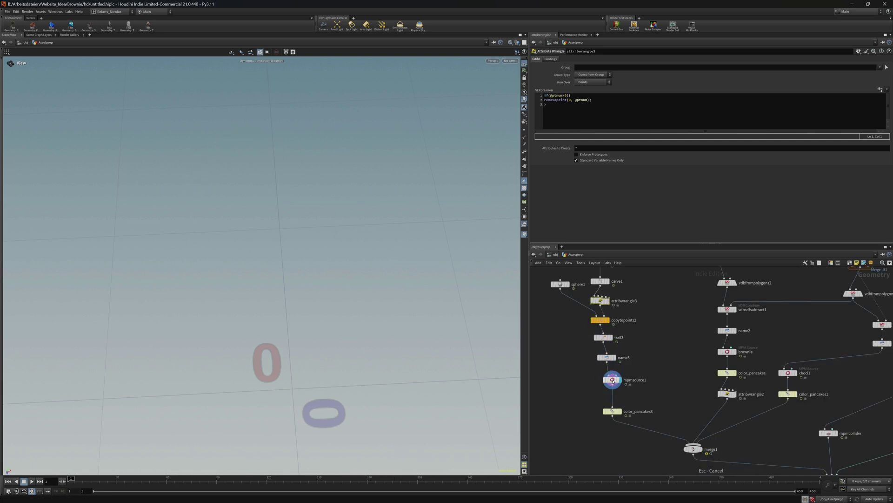
{"action": "left_click", "coordinate": [612, 379]}
{"action": "left_click", "coordinate": [265, 478]}
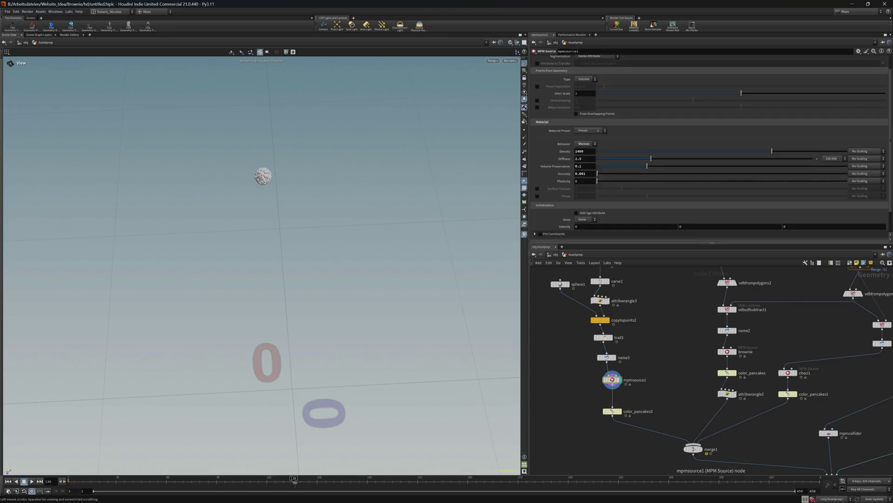
Step: Inspect the mpmsource1 particle sphere up close and review its continuous emission and material settings
{"action": "left_click_drag", "start_coordinate": [314, 326], "coordinate": [327, 277]}
{"action": "middle_click_drag", "start_coordinate": [327, 277], "coordinate": [321, 419]}
{"action": "scroll", "coordinate": [599, 134], "scroll_direction": "up", "scroll_amount": 1}
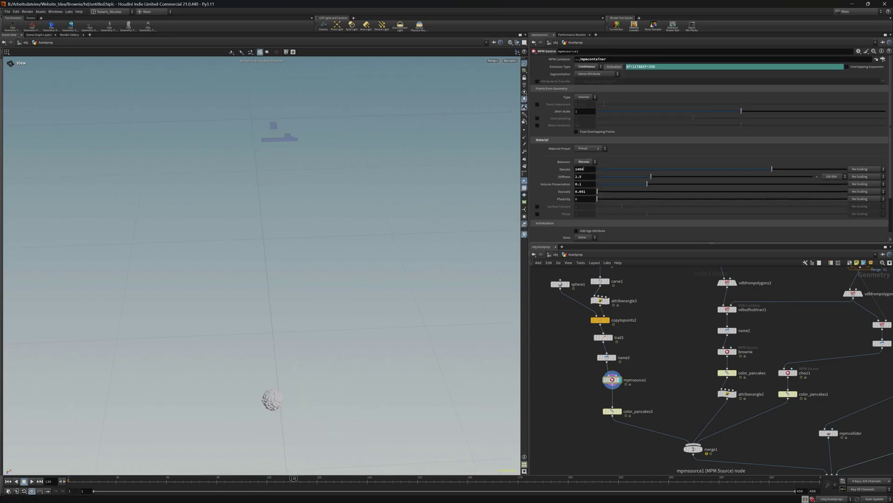
{"action": "middle_click_drag", "start_coordinate": [329, 281], "coordinate": [333, 41]}
{"action": "right_click_drag", "start_coordinate": [382, 186], "coordinate": [441, 227]}
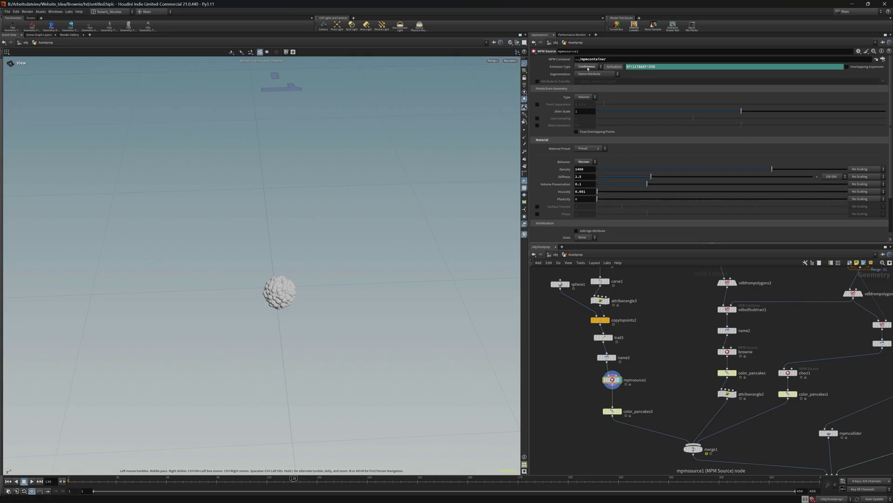
Step: Review the remaining mpmsource1 settings and display merge1 with the combined brownie and chocolate particles at frame 1
{"action": "scroll", "coordinate": [580, 67], "scroll_direction": "down", "scroll_amount": 1}
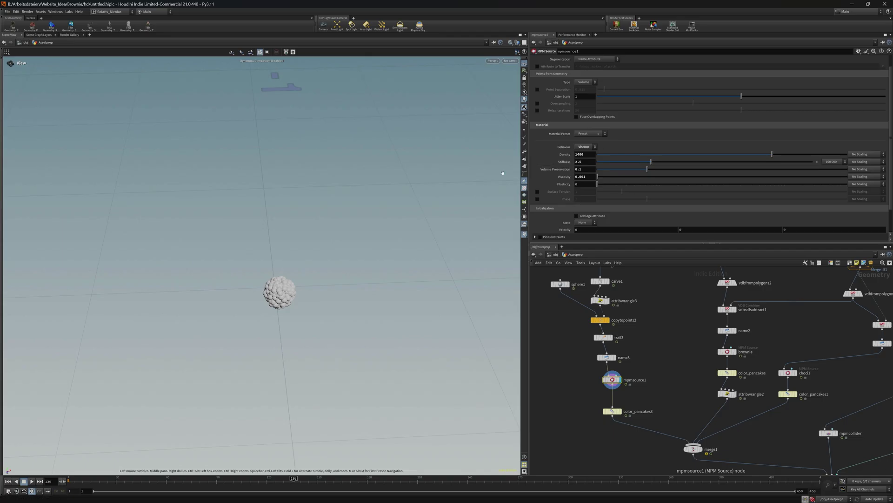
{"action": "left_click_drag", "start_coordinate": [325, 290], "coordinate": [186, 224]}
{"action": "middle_click_drag", "start_coordinate": [665, 416], "coordinate": [628, 373]}
{"action": "scroll", "coordinate": [628, 373], "scroll_direction": "down", "scroll_amount": 2}
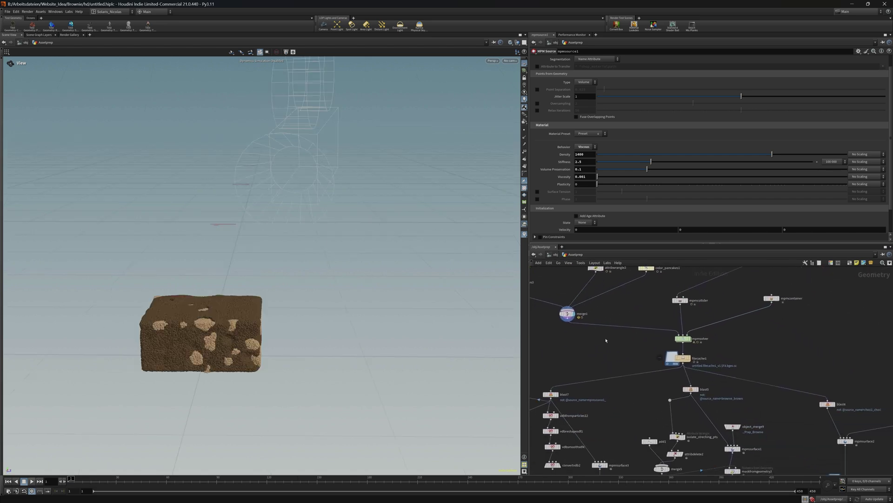
Step: Display the mpmsolver node and examine the brownie together with its collider and domain guides
{"action": "scroll", "coordinate": [752, 365], "scroll_direction": "up", "scroll_amount": 4}
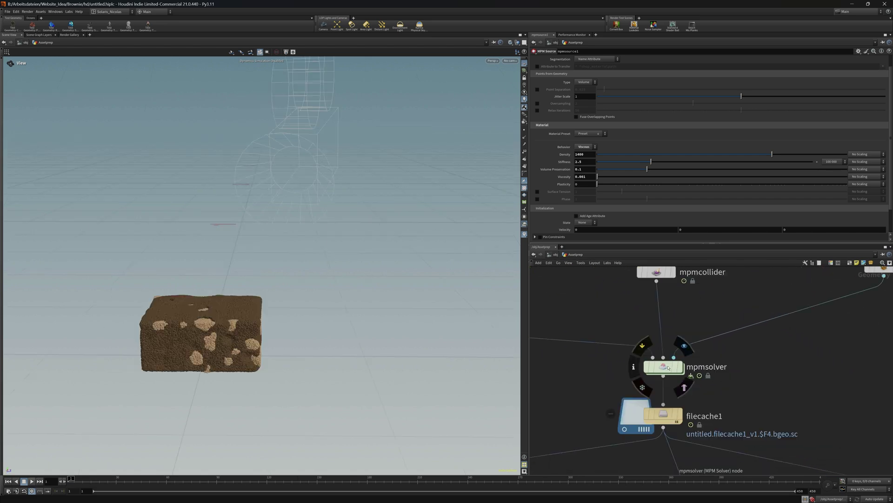
{"action": "left_click_drag", "start_coordinate": [284, 247], "coordinate": [235, 244]}
{"action": "right_click_drag", "start_coordinate": [236, 244], "coordinate": [303, 235]}
{"action": "right_click_drag", "start_coordinate": [383, 296], "coordinate": [313, 260]}
{"action": "left_click_drag", "start_coordinate": [313, 261], "coordinate": [368, 293]}
Step: Trace the node branch feeding mpmcollider and examine the collider guide above the brownie from several angles
{"action": "middle_click_drag", "start_coordinate": [749, 295], "coordinate": [698, 389]}
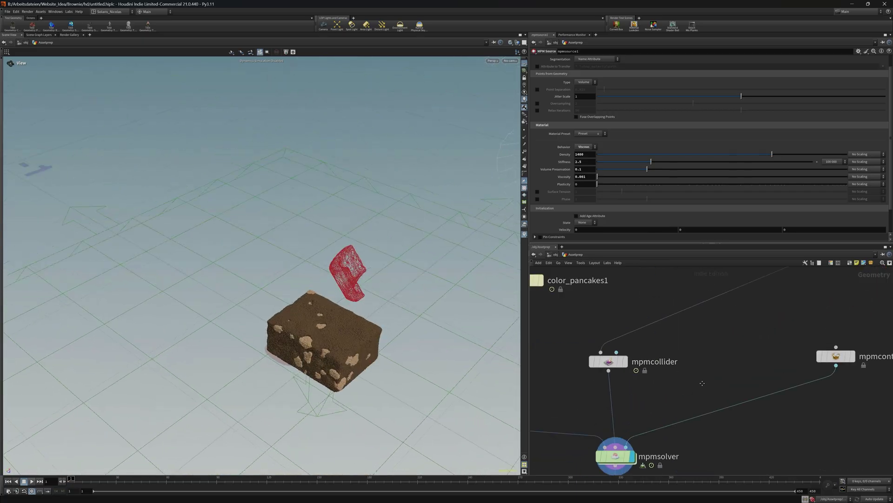
{"action": "scroll", "coordinate": [699, 389], "scroll_direction": "down", "scroll_amount": 6}
{"action": "middle_click_drag", "start_coordinate": [776, 374], "coordinate": [675, 439]}
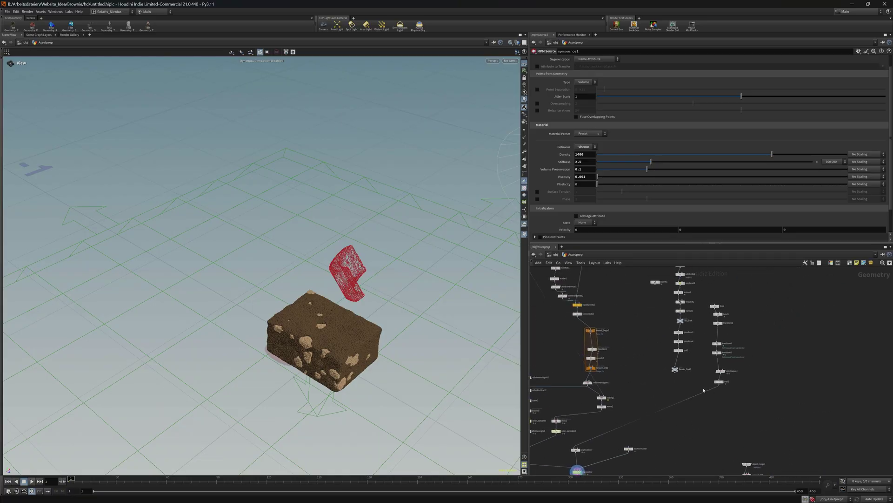
{"action": "middle_click_drag", "start_coordinate": [743, 390], "coordinate": [721, 310]}
{"action": "left_click_drag", "start_coordinate": [334, 328], "coordinate": [298, 342]}
{"action": "middle_click_drag", "start_coordinate": [688, 307], "coordinate": [655, 358]}
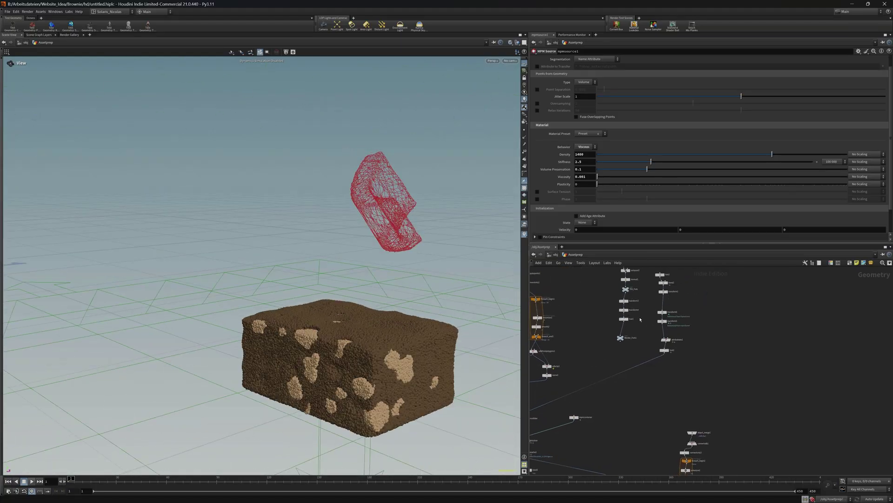
{"action": "left_click_drag", "start_coordinate": [375, 284], "coordinate": [369, 209]}
{"action": "left_click_drag", "start_coordinate": [426, 238], "coordinate": [389, 228]}
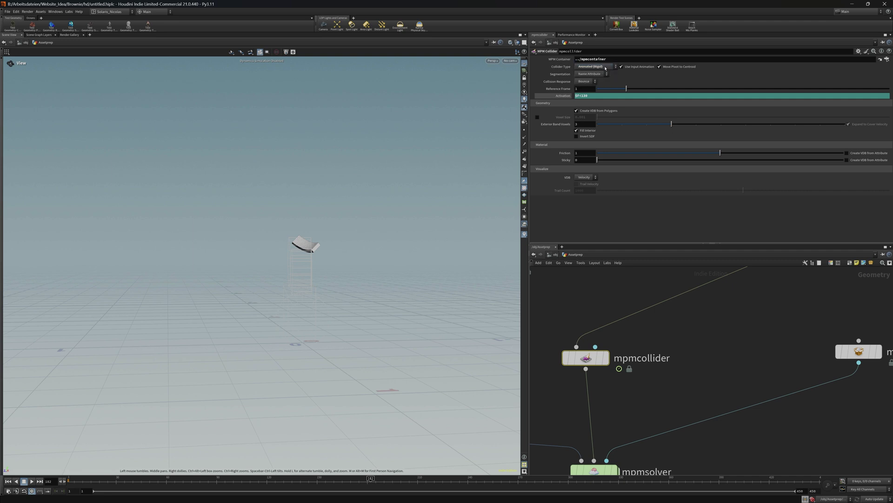
Step: Inspect the curved collider geometry up close and review mpmcollider's Animated (Rigid) type and activation settings
{"action": "left_click_drag", "start_coordinate": [406, 118], "coordinate": [349, 254]}
{"action": "scroll", "coordinate": [344, 257], "scroll_direction": "up", "scroll_amount": 3}
{"action": "left_click_drag", "start_coordinate": [248, 269], "coordinate": [295, 230]}
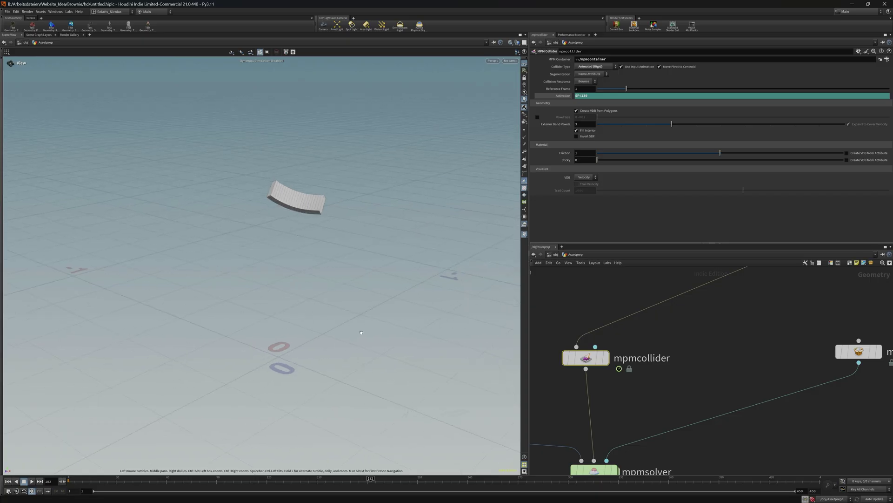
{"action": "scroll", "coordinate": [668, 402], "scroll_direction": "down", "scroll_amount": 3}
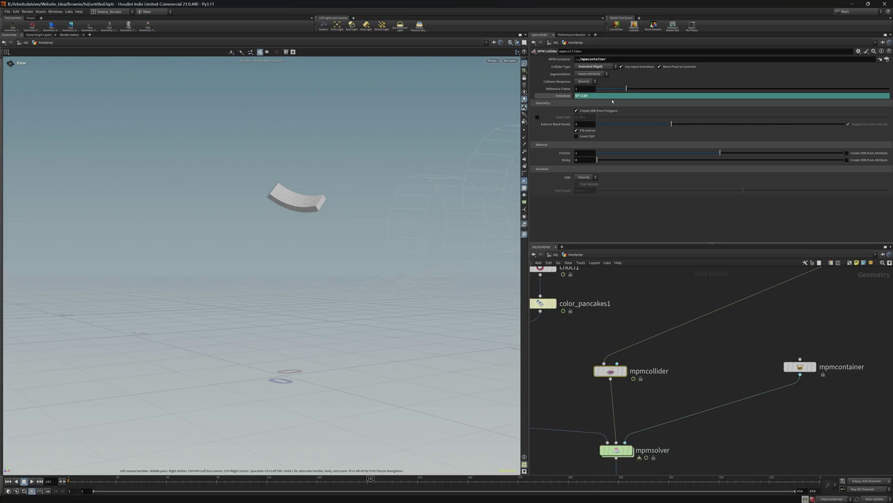
{"action": "mouse_move", "coordinate": [321, 205]}
{"action": "left_mouse_down"}
{"action": "mouse_move", "coordinate": [311, 240]}
{"action": "mouse_move", "coordinate": [308, 207]}
{"action": "left_mouse_up"}
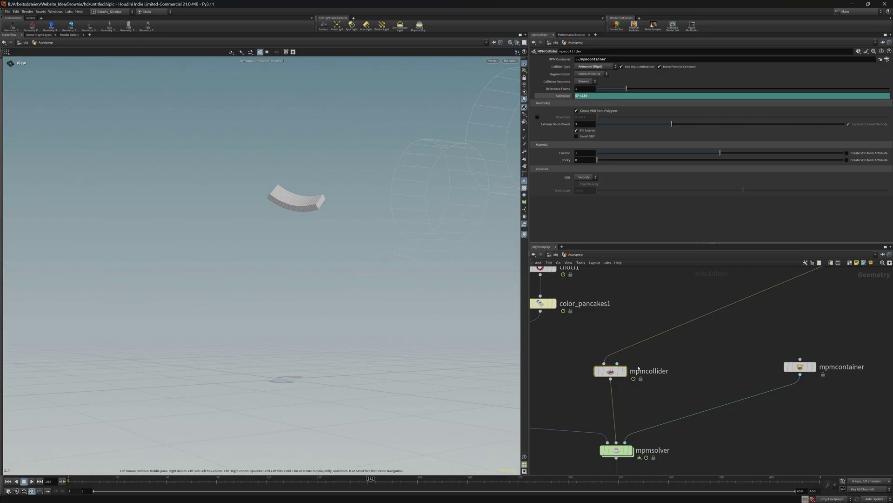
Step: Open the mpmcontainer parameters and review its particle separation and domain settings
{"action": "middle_click_drag", "start_coordinate": [659, 397], "coordinate": [662, 347]}
{"action": "left_click_drag", "start_coordinate": [367, 229], "coordinate": [327, 263]}
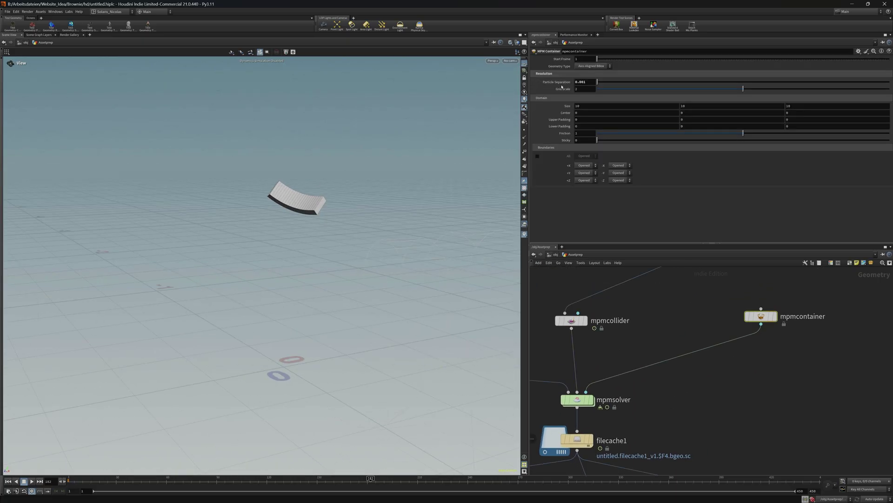
{"action": "left_click_drag", "start_coordinate": [323, 196], "coordinate": [403, 259]}
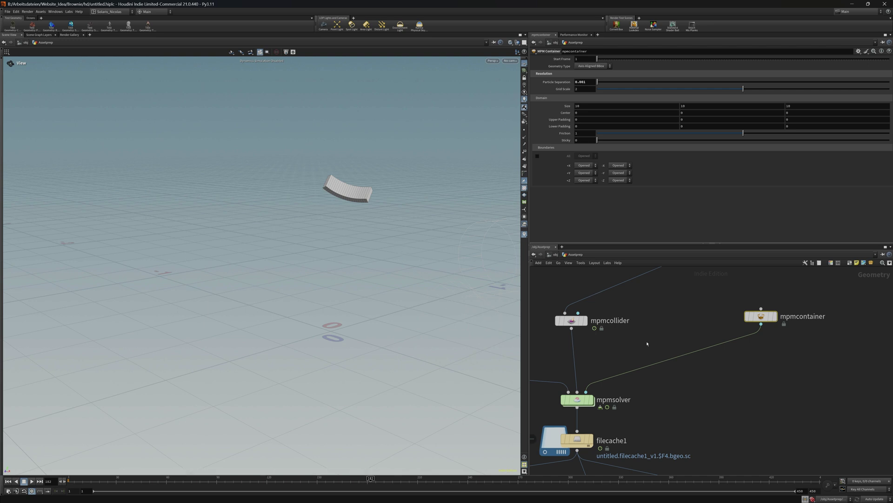
Step: Display the cached simulation in filecache1 and return the timeline to the first frame
{"action": "middle_click_drag", "start_coordinate": [702, 401], "coordinate": [753, 305]}
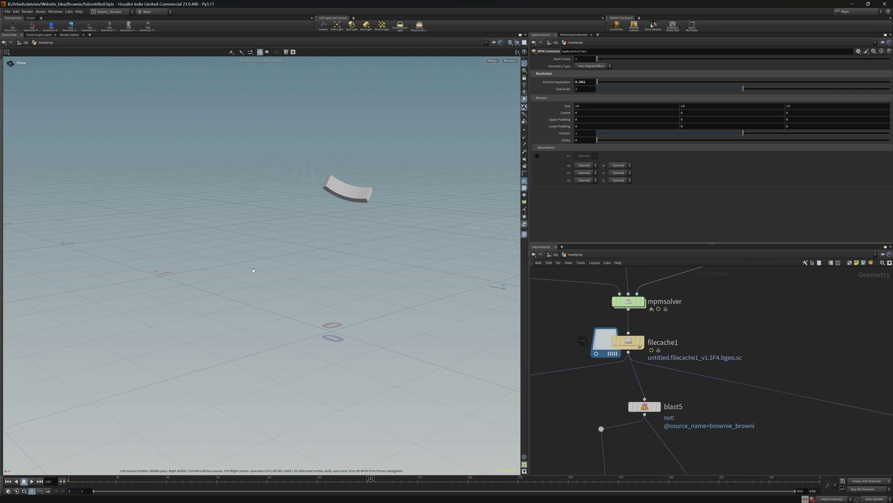
{"action": "left_click_drag", "start_coordinate": [254, 271], "coordinate": [272, 300]}
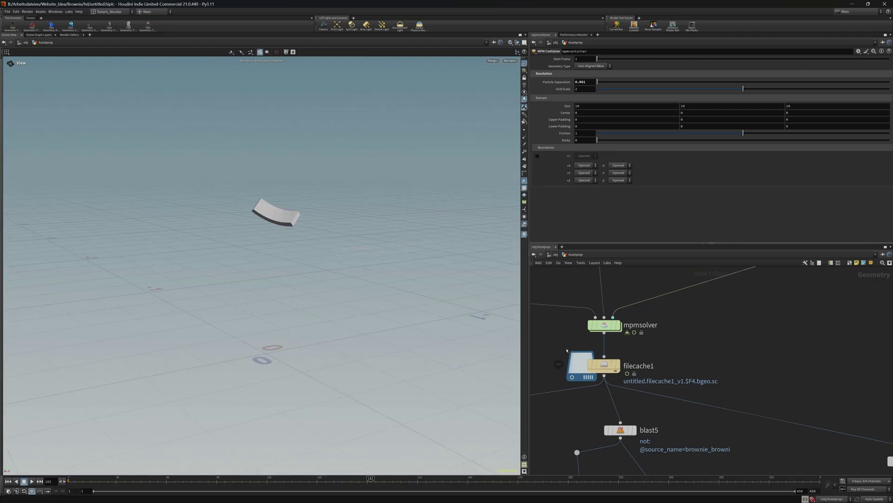
{"action": "left_click", "coordinate": [615, 364]}
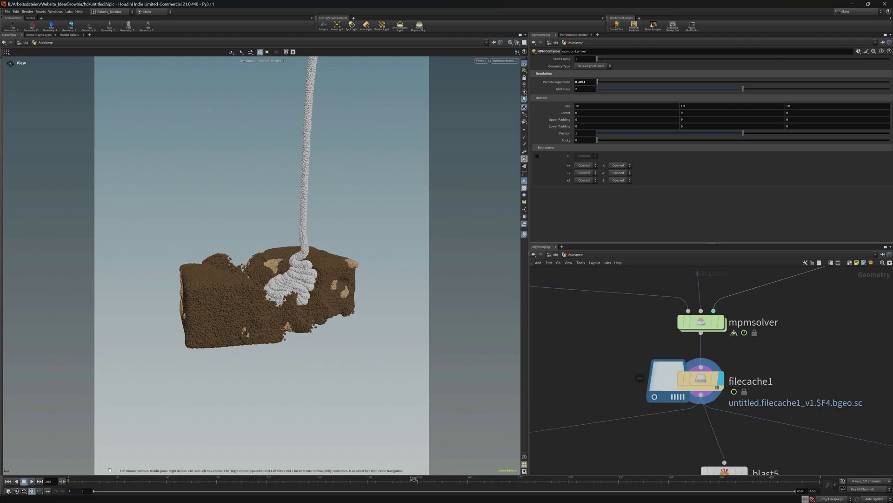
{"action": "left_click", "coordinate": [8, 481]}
Step: Select mpmsolver and review its time scale, global substeps and gravity settings
{"action": "left_click", "coordinate": [701, 322]}
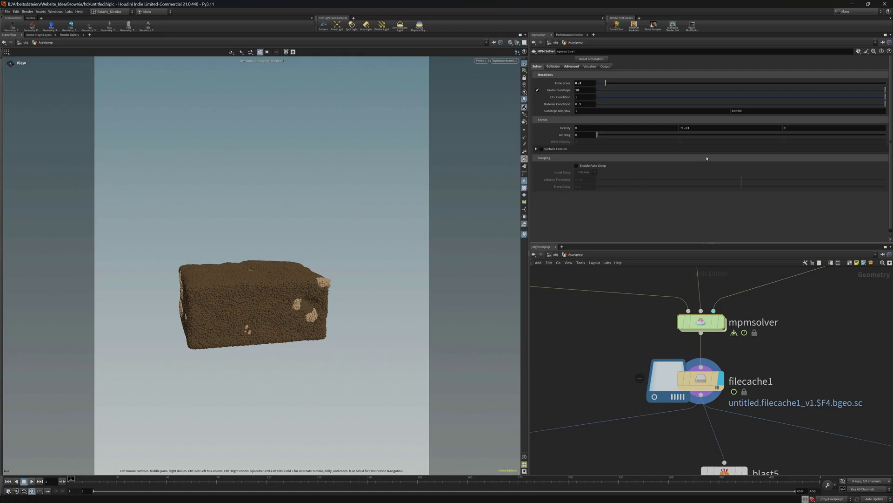
{"action": "scroll", "coordinate": [625, 367], "scroll_direction": "down", "scroll_amount": 8}
{"action": "scroll", "coordinate": [622, 223], "scroll_direction": "down", "scroll_amount": 1}
{"action": "scroll", "coordinate": [547, 75], "scroll_direction": "up", "scroll_amount": 1}
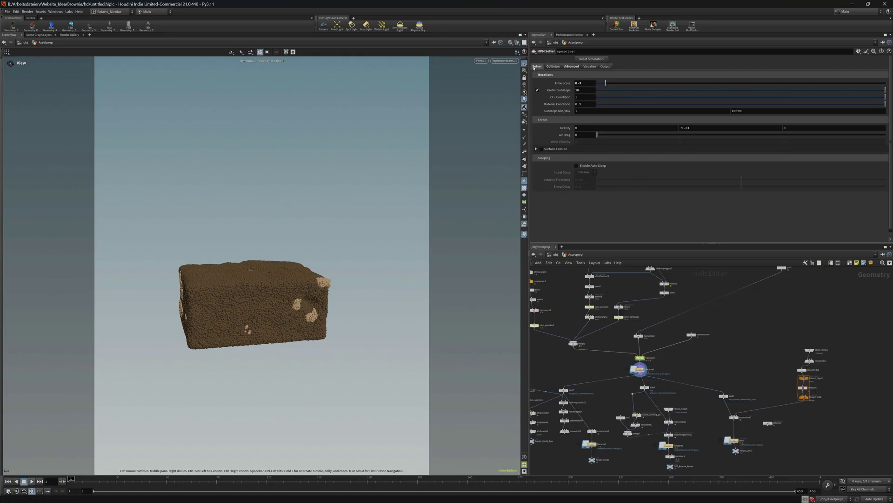
{"action": "scroll", "coordinate": [640, 353], "scroll_direction": "up", "scroll_amount": 5}
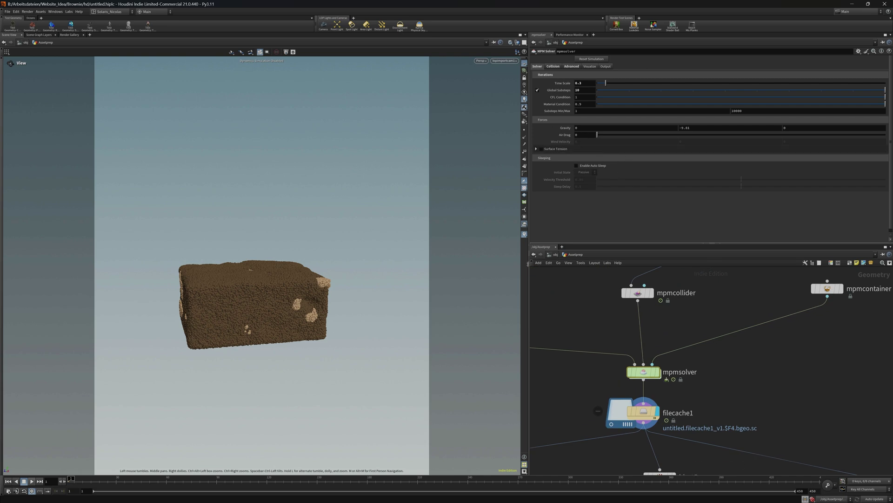
Step: Survey the branches below filecache1 and display blast7 to view the isolated sauce particles
{"action": "scroll", "coordinate": [630, 358], "scroll_direction": "down", "scroll_amount": 6}
{"action": "middle_click_drag", "start_coordinate": [642, 385], "coordinate": [697, 320]}
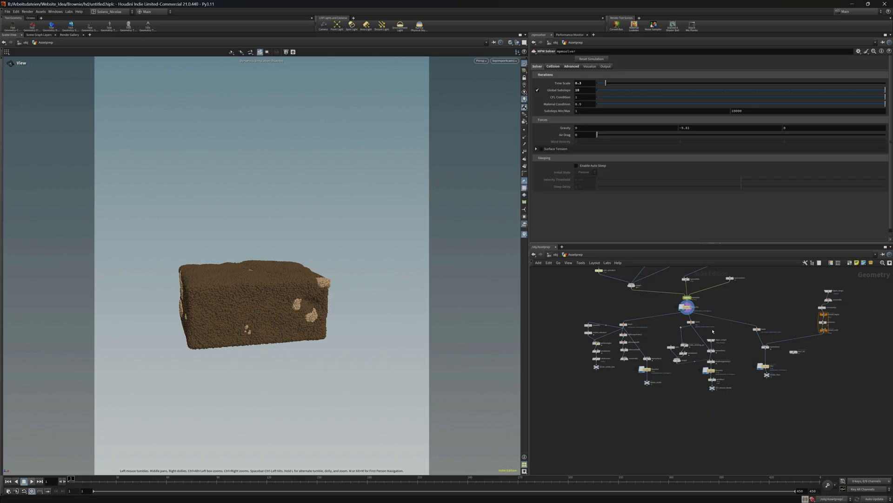
{"action": "middle_click_drag", "start_coordinate": [771, 312], "coordinate": [715, 317]}
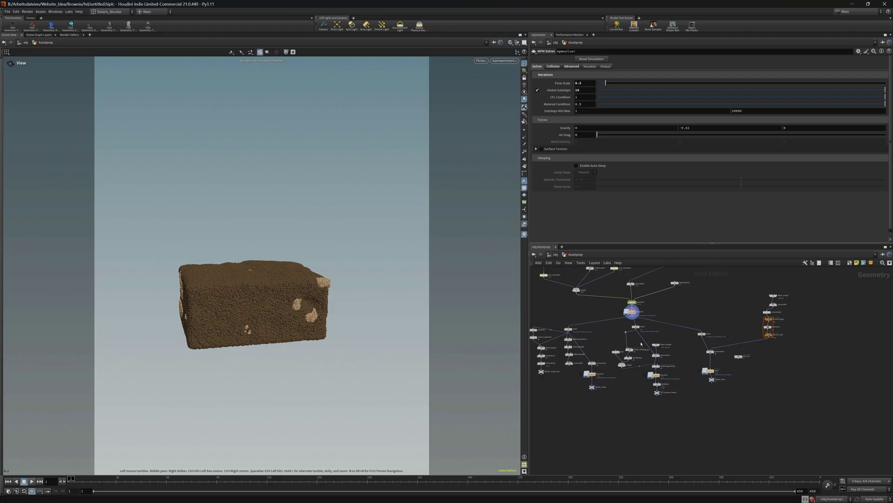
{"action": "scroll", "coordinate": [629, 350], "scroll_direction": "up", "scroll_amount": 6}
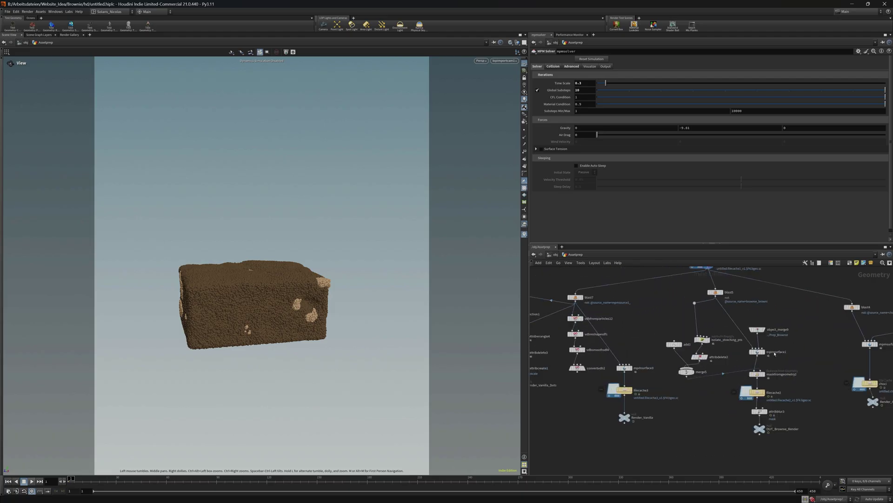
{"action": "middle_click_drag", "start_coordinate": [654, 306], "coordinate": [609, 384]}
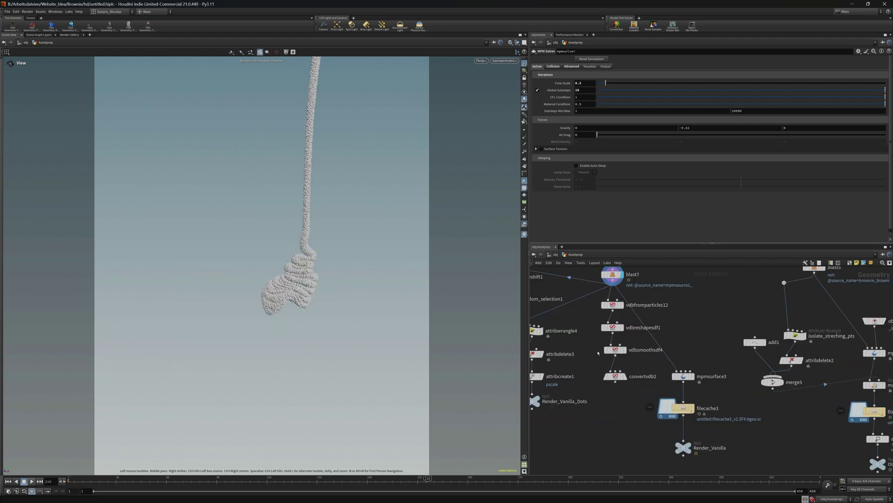
{"action": "middle_click_drag", "start_coordinate": [621, 322], "coordinate": [613, 333]}
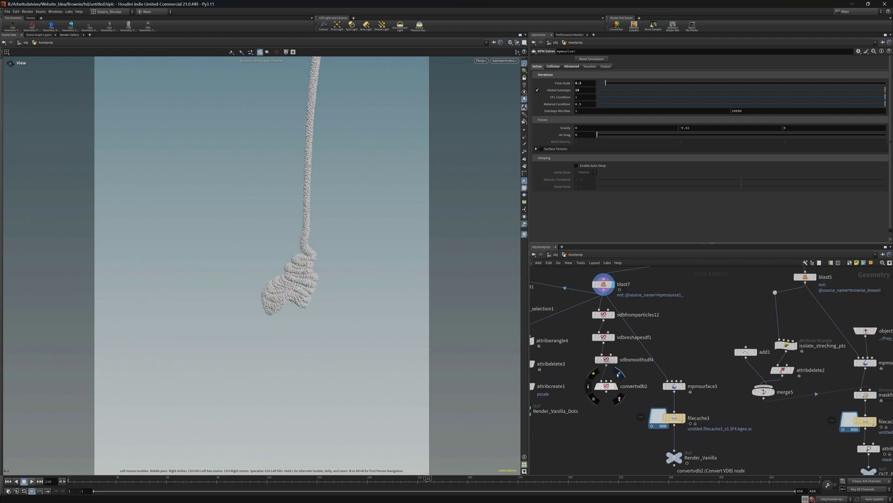
Step: Display the sauce mesh from convertvdb2, compare it with the one from mpmsurface3, and examine the latter up close
{"action": "left_click", "coordinate": [615, 385]}
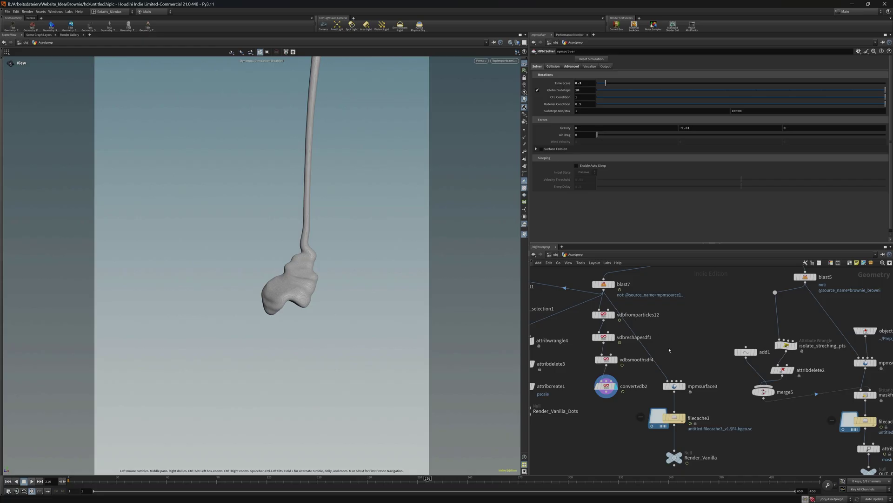
{"action": "left_click", "coordinate": [683, 386]}
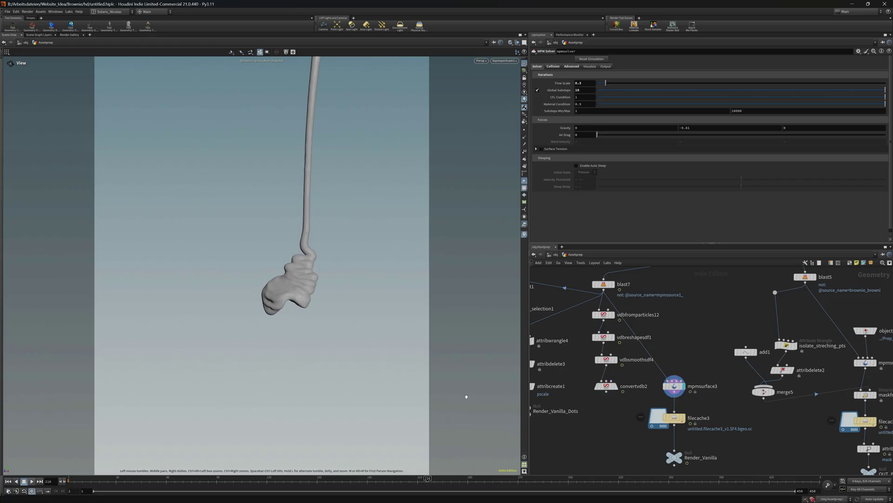
{"action": "right_click_drag", "start_coordinate": [291, 278], "coordinate": [370, 303]}
{"action": "left_click_drag", "start_coordinate": [370, 303], "coordinate": [333, 316]}
{"action": "middle_click_drag", "start_coordinate": [680, 387], "coordinate": [665, 350]}
{"action": "scroll", "coordinate": [665, 350], "scroll_direction": "up", "scroll_amount": 4}
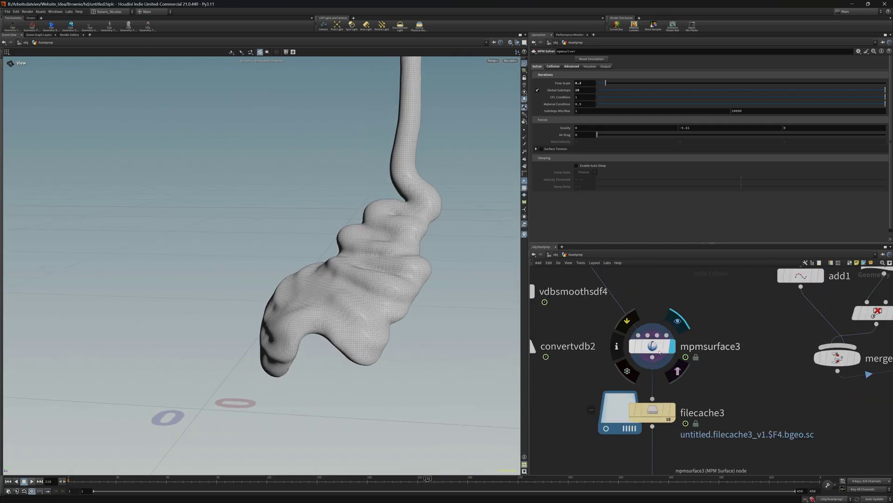
Step: Select mpmsurface3 and review its surfacing method and neural model options, keeping Neural Point Surface and Smooth
{"action": "left_click", "coordinate": [659, 353]}
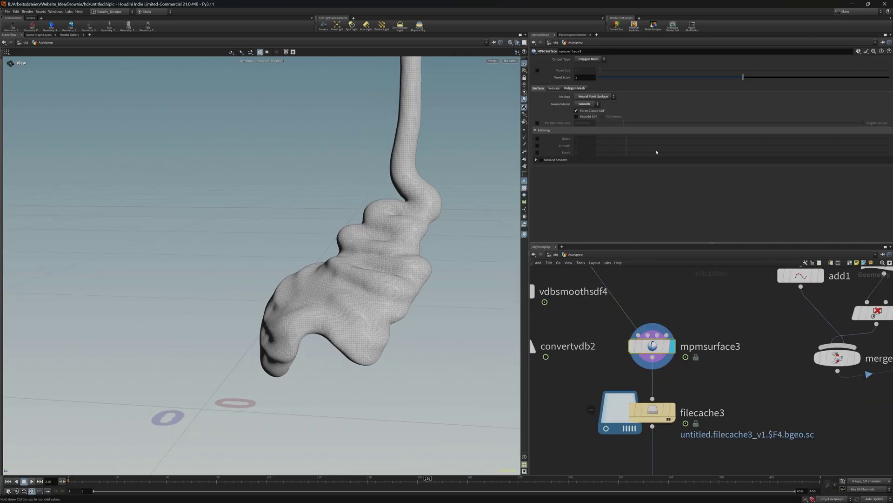
{"action": "left_click", "coordinate": [595, 96]}
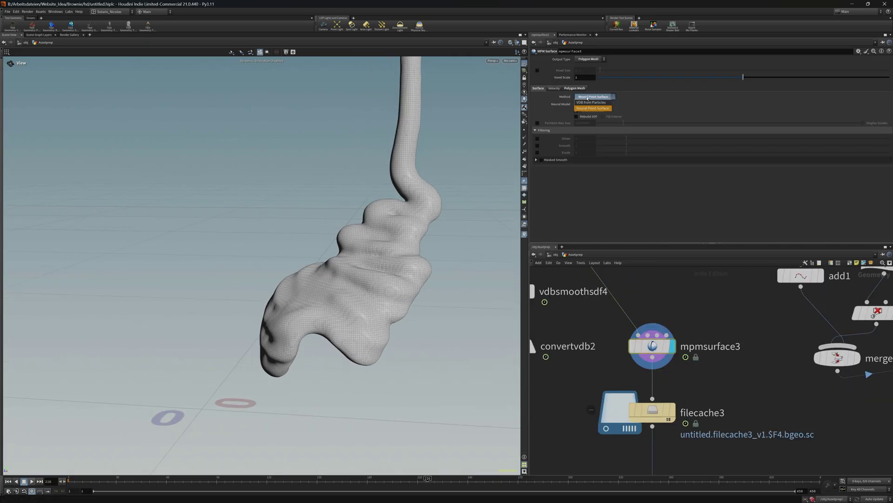
{"action": "left_click", "coordinate": [662, 105]}
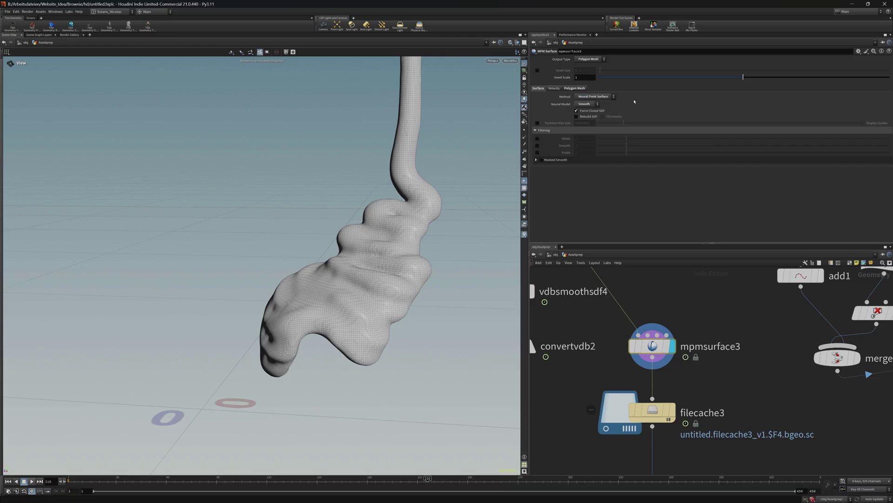
{"action": "left_click", "coordinate": [593, 105]}
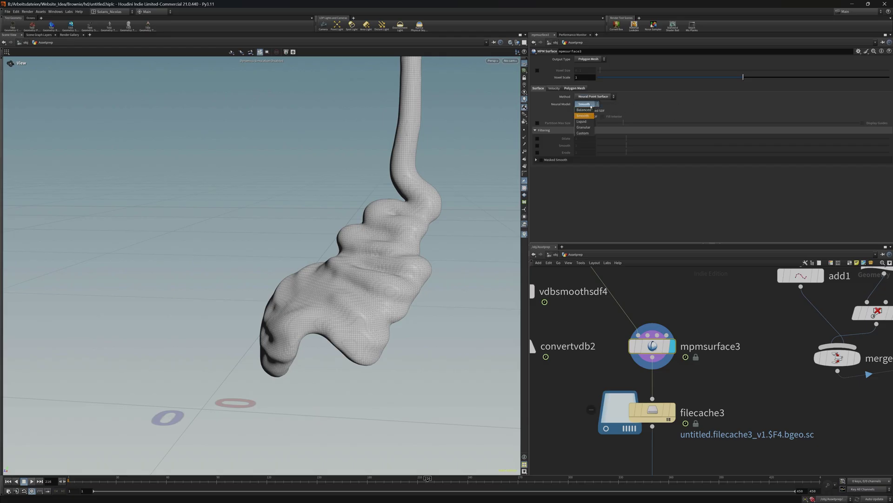
{"action": "left_click", "coordinate": [591, 107]}
{"action": "scroll", "coordinate": [421, 222], "scroll_direction": "down", "scroll_amount": 5}
{"action": "left_click_drag", "start_coordinate": [421, 198], "coordinate": [426, 217]}
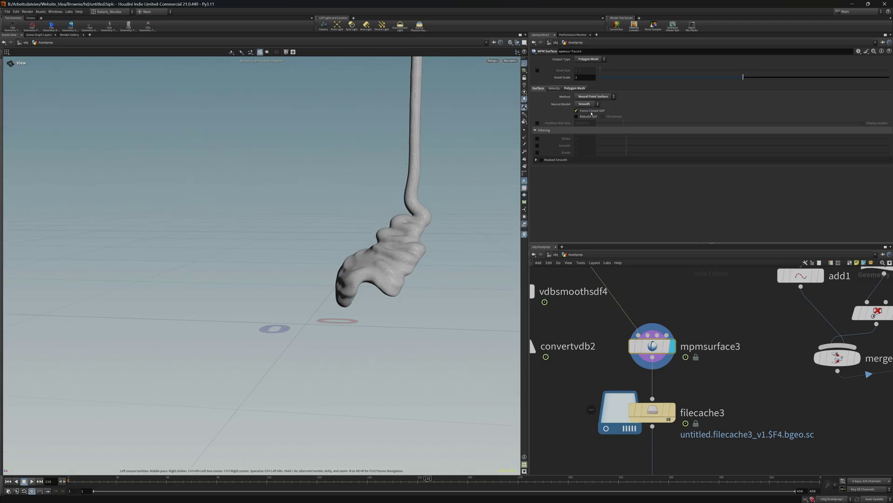
Step: Locate the brownie meshing branch and display blast5 to view the isolated brownie particles
{"action": "key", "text": "h"}
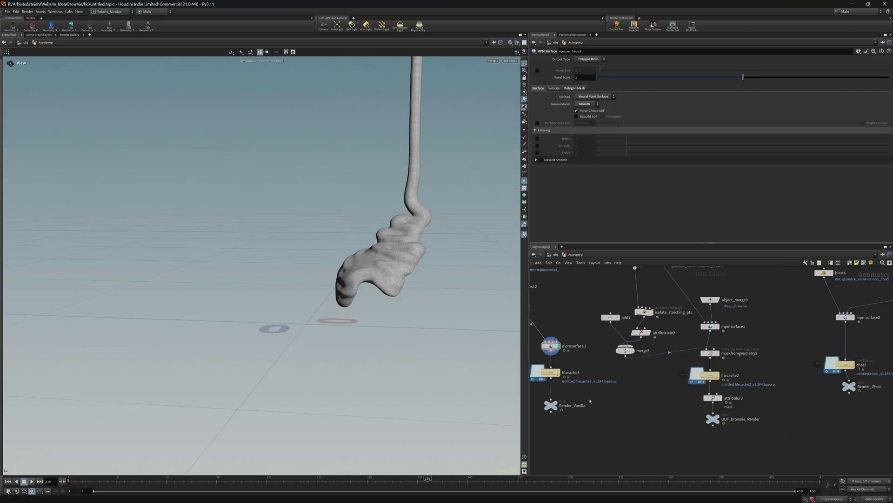
{"action": "scroll", "coordinate": [605, 433], "scroll_direction": "down", "scroll_amount": 3}
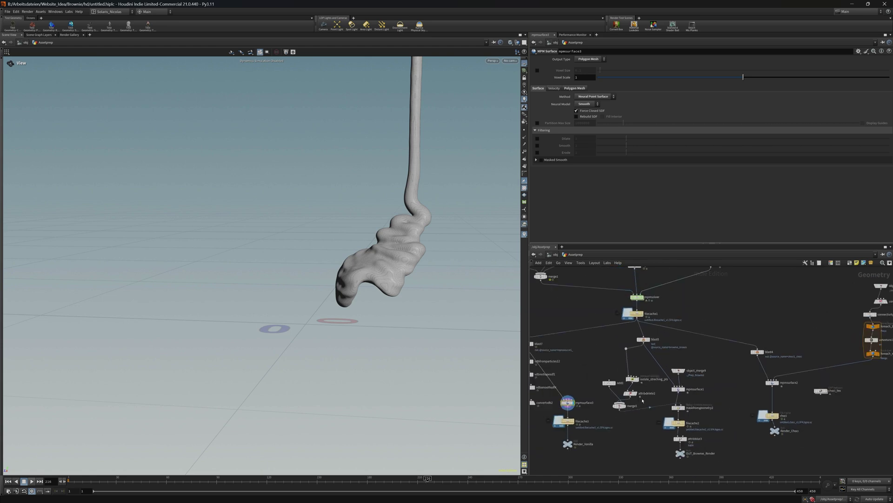
{"action": "scroll", "coordinate": [651, 373], "scroll_direction": "up", "scroll_amount": 4}
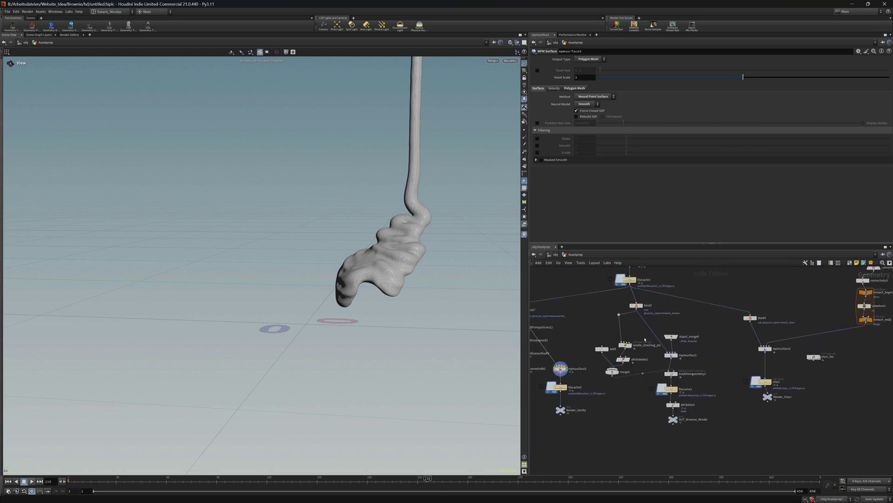
{"action": "left_click", "coordinate": [645, 276]}
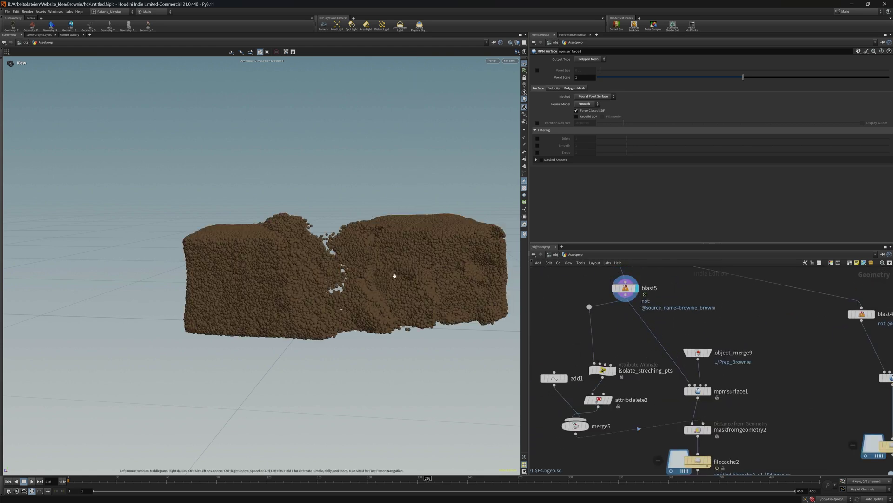
Step: Examine the torn middle of the isolated brownie particles up close
{"action": "left_click_drag", "start_coordinate": [389, 271], "coordinate": [314, 294]}
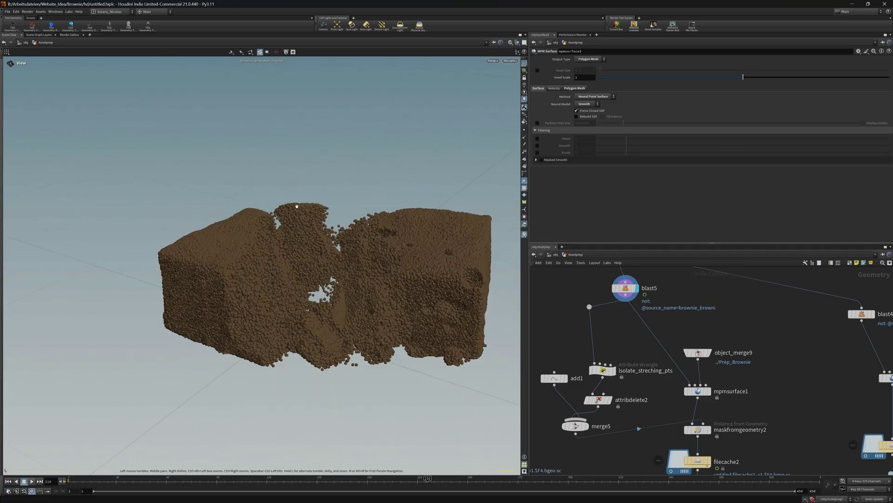
{"action": "scroll", "coordinate": [307, 288], "scroll_direction": "up", "scroll_amount": 6}
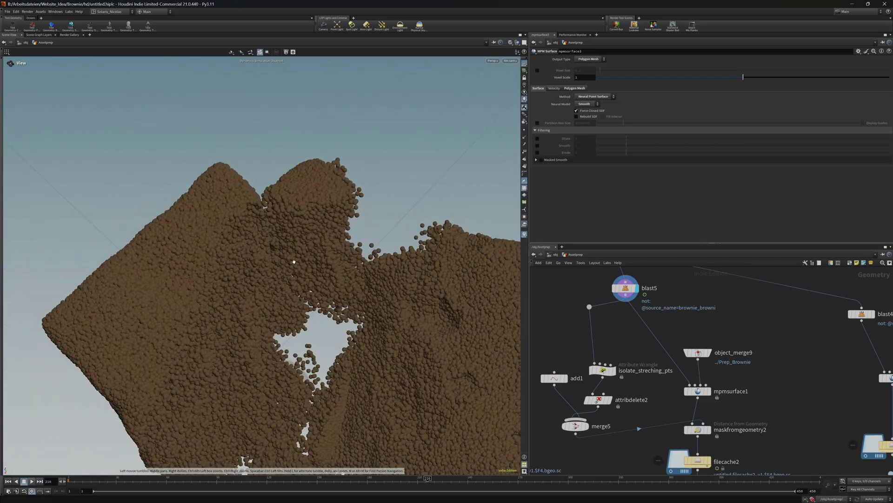
{"action": "left_click_drag", "start_coordinate": [327, 235], "coordinate": [319, 284]}
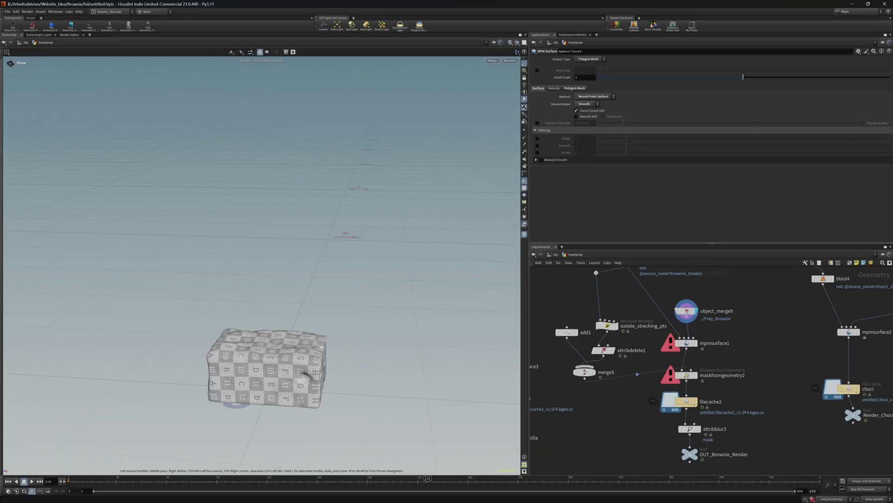
Step: Display object_merge9 and inspect the UV-textured rest brownie mesh that feeds mpmsurface1
{"action": "left_click_drag", "start_coordinate": [354, 353], "coordinate": [317, 352]}
{"action": "middle_click_drag", "start_coordinate": [316, 353], "coordinate": [305, 266]}
{"action": "right_click_drag", "start_coordinate": [305, 267], "coordinate": [430, 266]}
{"action": "left_click_drag", "start_coordinate": [431, 266], "coordinate": [332, 278]}
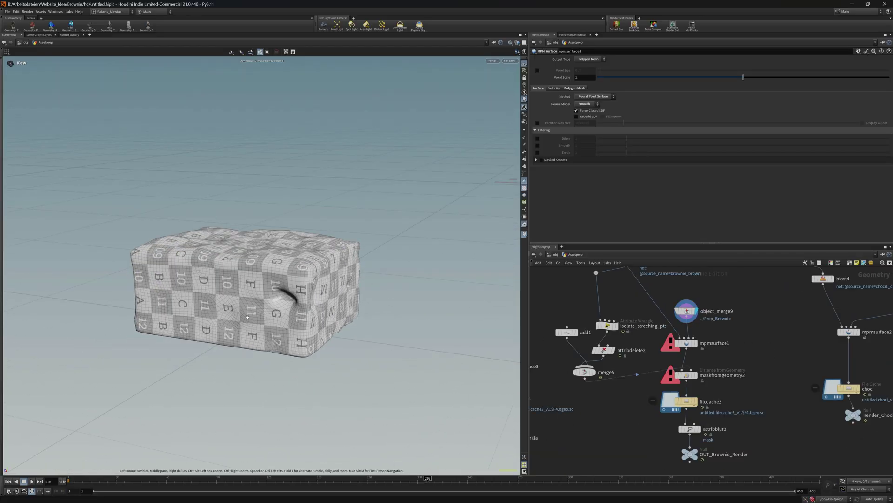
{"action": "middle_click_drag", "start_coordinate": [643, 298], "coordinate": [637, 328]}
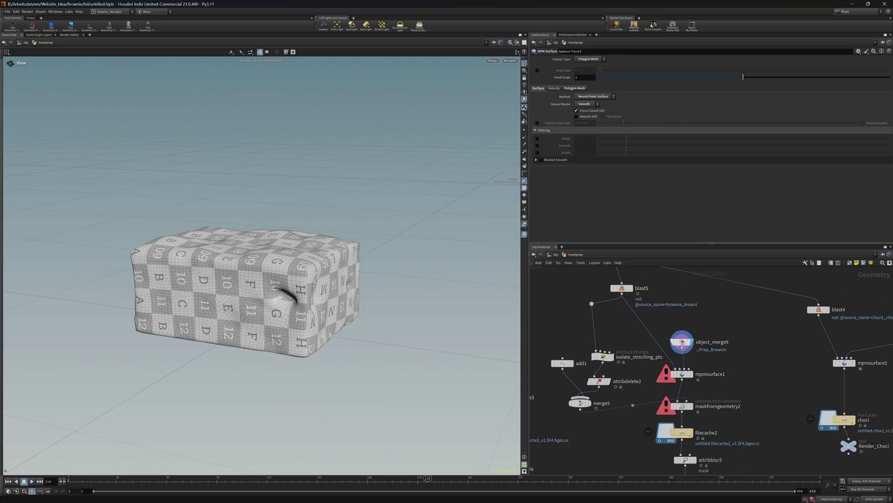
Step: Display and select mpmsurface1 and review its polygon mesh attribute transfer settings from the rest source model
{"action": "left_click", "coordinate": [694, 361]}
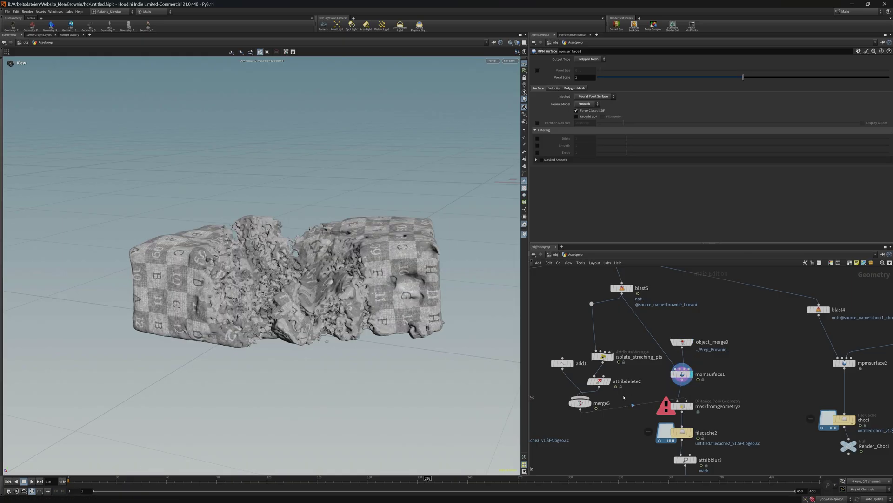
{"action": "left_click", "coordinate": [686, 378]}
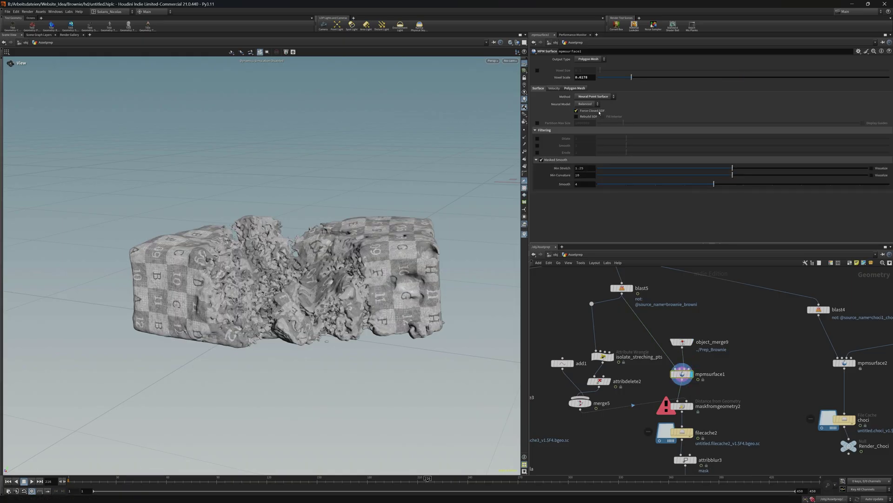
{"action": "left_click", "coordinate": [576, 88]}
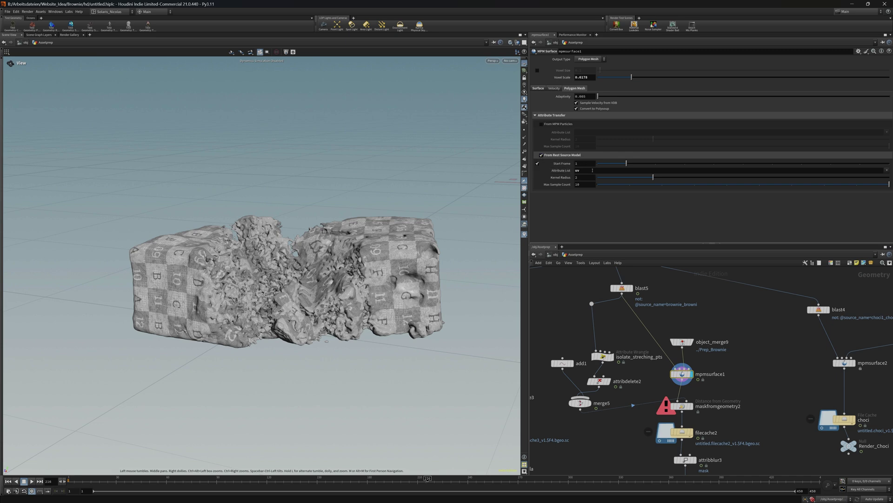
Step: Inspect the transferred UV pattern on the outer faces and torn middle of the mpmsurface1 brownie mesh
{"action": "left_click_drag", "start_coordinate": [213, 274], "coordinate": [351, 233]}
{"action": "scroll", "coordinate": [246, 263], "scroll_direction": "up", "scroll_amount": 6}
{"action": "scroll", "coordinate": [358, 275], "scroll_direction": "down", "scroll_amount": 8}
{"action": "scroll", "coordinate": [196, 303], "scroll_direction": "up", "scroll_amount": 6}
{"action": "scroll", "coordinate": [223, 293], "scroll_direction": "down", "scroll_amount": 7}
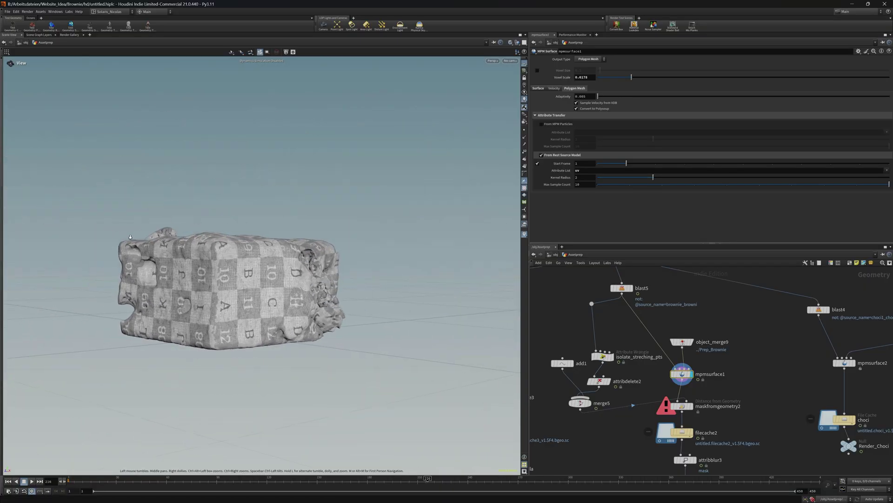
{"action": "left_click_drag", "start_coordinate": [233, 241], "coordinate": [237, 293]}
{"action": "right_click_drag", "start_coordinate": [237, 345], "coordinate": [413, 285]}
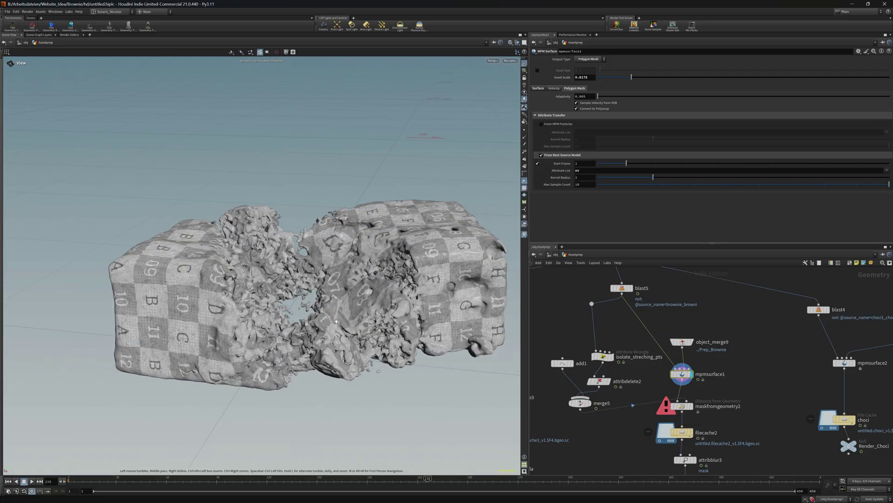
{"action": "middle_click_drag", "start_coordinate": [337, 321], "coordinate": [307, 291]}
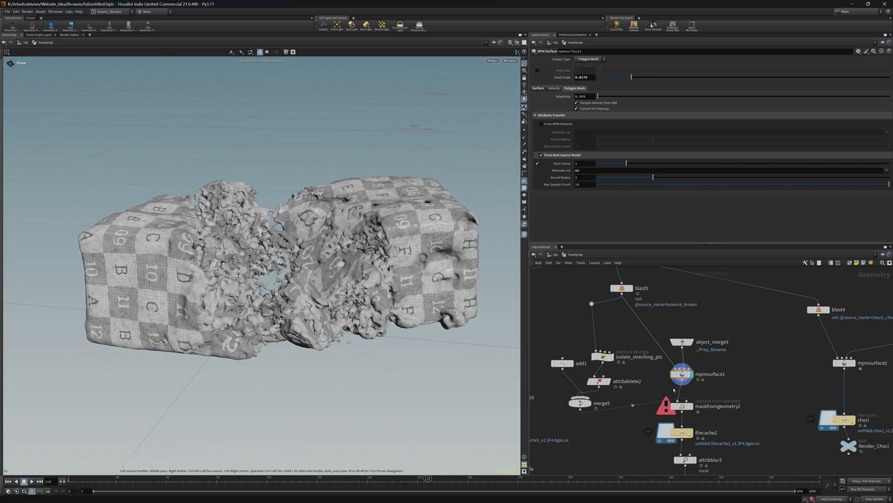
{"action": "scroll", "coordinate": [678, 392], "scroll_direction": "up", "scroll_amount": 4}
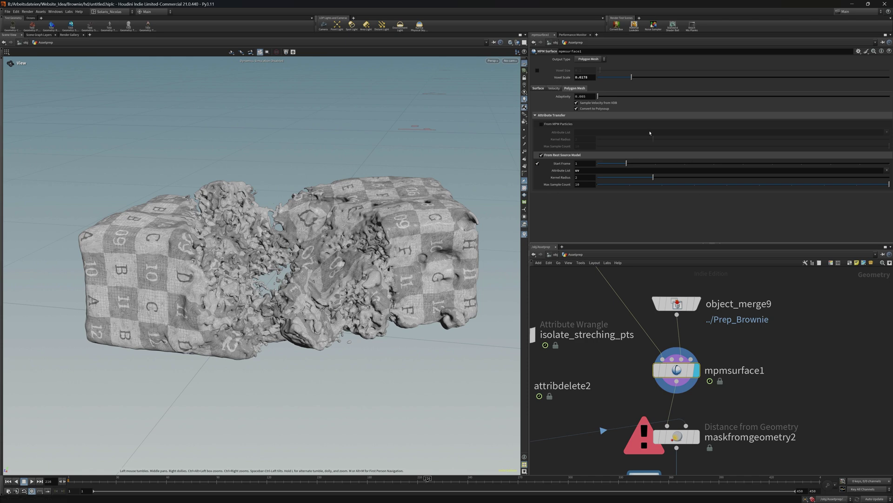
Step: Review mpmsurface1's surface settings, including Neural Point Surface and Masked Smooth, and examine the torn brownie detail
{"action": "left_click", "coordinate": [542, 88]}
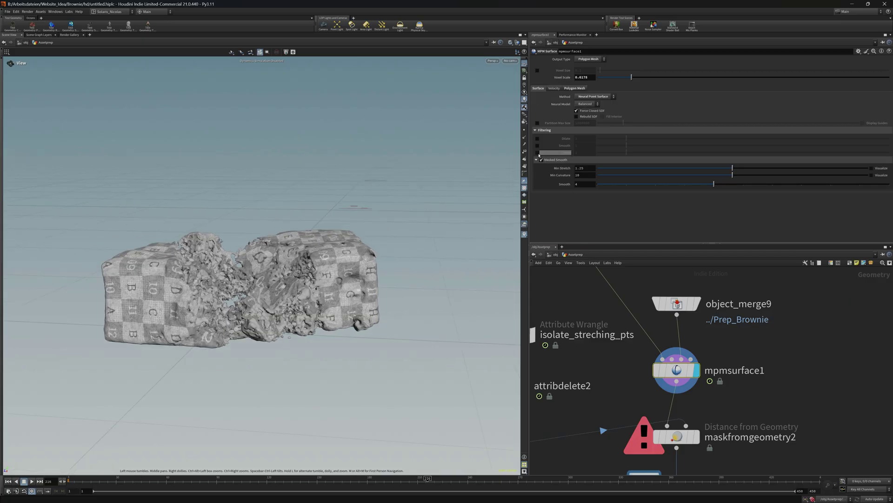
{"action": "scroll", "coordinate": [251, 287], "scroll_direction": "up", "scroll_amount": 6}
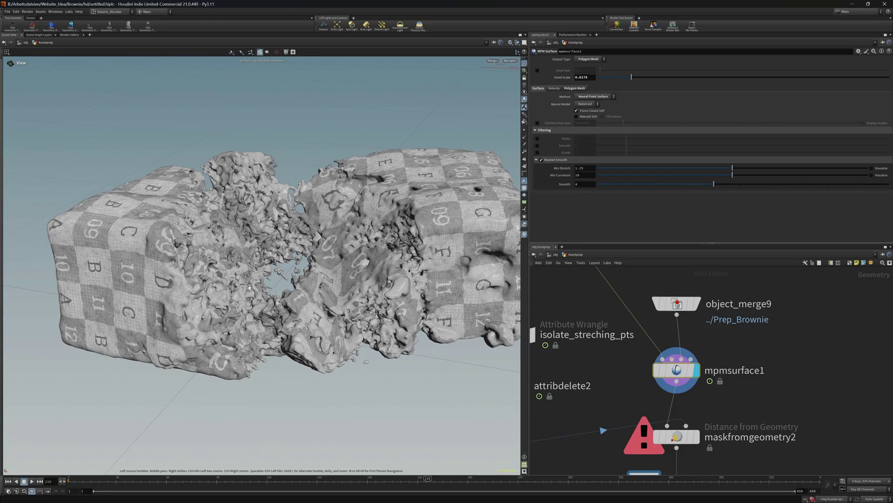
{"action": "left_click_drag", "start_coordinate": [247, 300], "coordinate": [208, 281]}
{"action": "left_click_drag", "start_coordinate": [298, 200], "coordinate": [314, 196]}
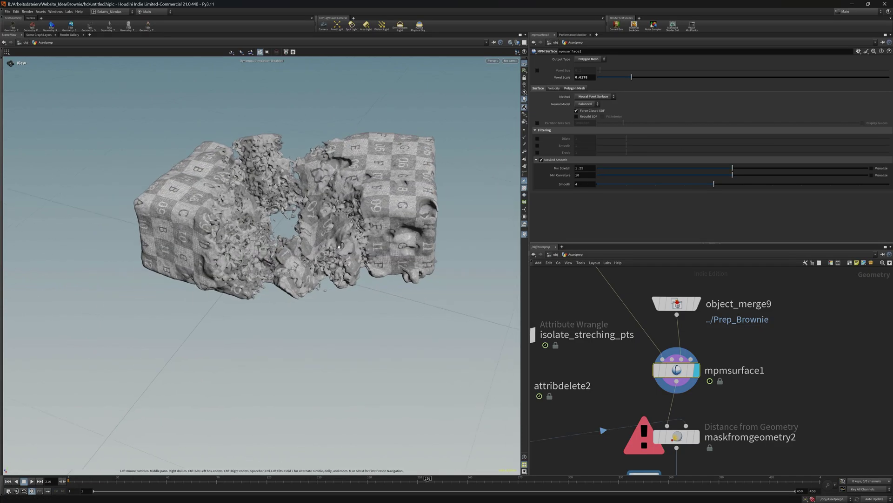
{"action": "middle_click_drag", "start_coordinate": [314, 195], "coordinate": [284, 233]}
{"action": "scroll", "coordinate": [284, 232], "scroll_direction": "up", "scroll_amount": 3}
{"action": "left_click_drag", "start_coordinate": [270, 238], "coordinate": [238, 233]}
{"action": "left_click_drag", "start_coordinate": [285, 266], "coordinate": [392, 231]}
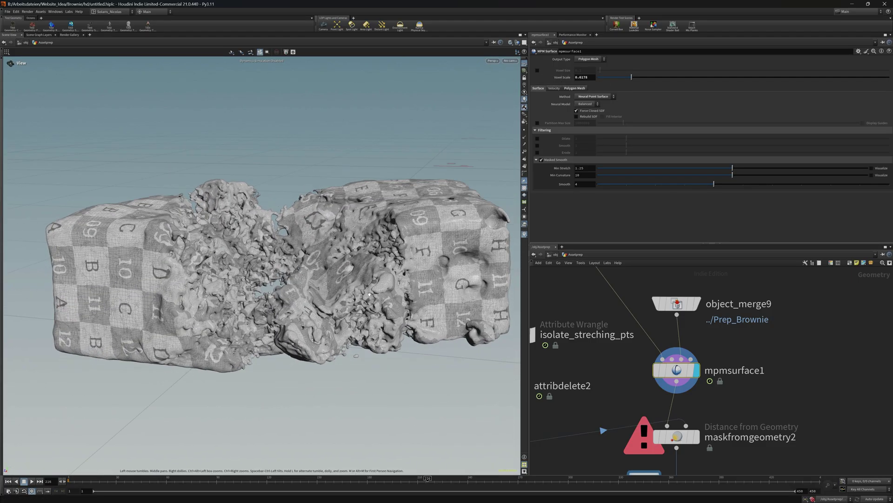
{"action": "middle_click_drag", "start_coordinate": [373, 303], "coordinate": [370, 279]}
{"action": "scroll", "coordinate": [370, 280], "scroll_direction": "down", "scroll_amount": 3}
Step: Locate the isolate_streching_pts branch and display merge5 to examine the isolated stretching points
{"action": "middle_click_drag", "start_coordinate": [643, 420], "coordinate": [635, 367]}
{"action": "scroll", "coordinate": [725, 338], "scroll_direction": "down", "scroll_amount": 2}
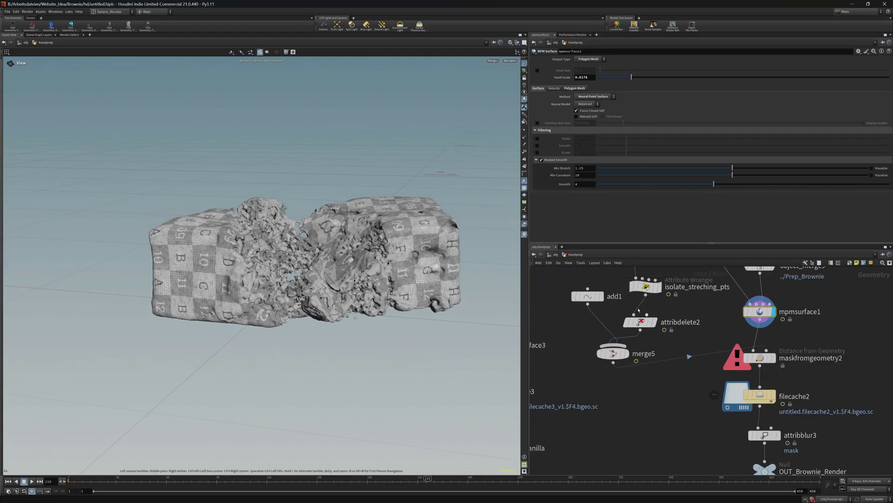
{"action": "middle_click_drag", "start_coordinate": [680, 337], "coordinate": [652, 373]}
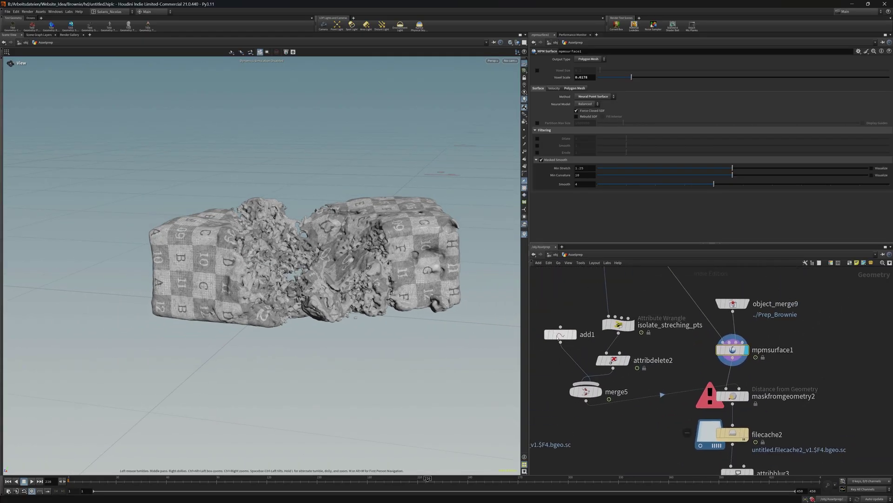
{"action": "left_click_drag", "start_coordinate": [453, 286], "coordinate": [382, 259]}
{"action": "scroll", "coordinate": [375, 253], "scroll_direction": "up", "scroll_amount": 3}
{"action": "middle_click_drag", "start_coordinate": [375, 254], "coordinate": [313, 236]}
{"action": "middle_click_drag", "start_coordinate": [313, 236], "coordinate": [312, 242]}
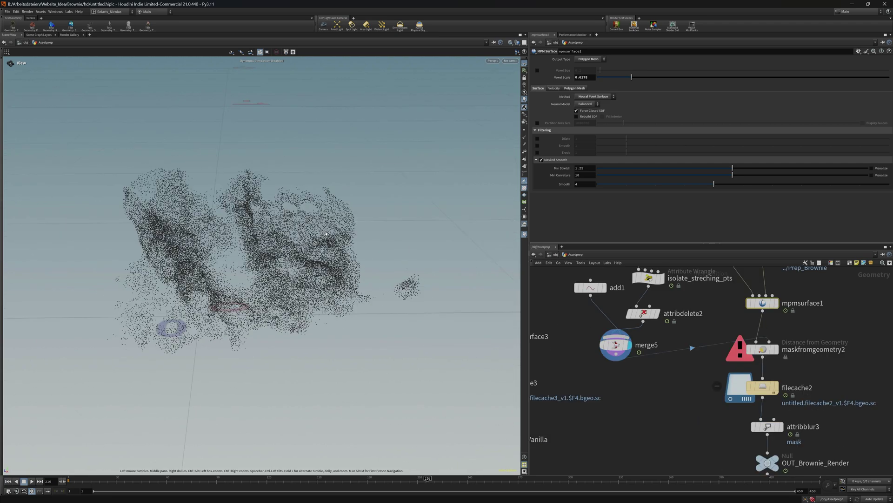
{"action": "left_click_drag", "start_coordinate": [298, 252], "coordinate": [265, 246]}
{"action": "scroll", "coordinate": [625, 290], "scroll_direction": "up", "scroll_amount": 2}
Step: Display and select maskfromgeometry2 and visualize its mask point attribute on the brownie mesh
{"action": "middle_click_drag", "start_coordinate": [677, 310], "coordinate": [651, 376]}
{"action": "left_click", "coordinate": [631, 338]}
{"action": "middle_click_drag", "start_coordinate": [797, 441], "coordinate": [670, 365]}
{"action": "left_click", "coordinate": [688, 366]}
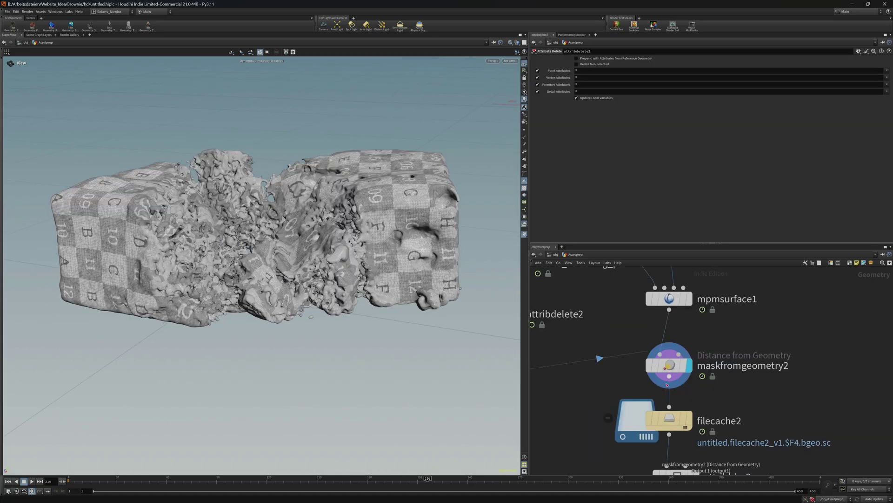
{"action": "left_click", "coordinate": [670, 365]}
{"action": "mouse_move", "coordinate": [638, 366]}
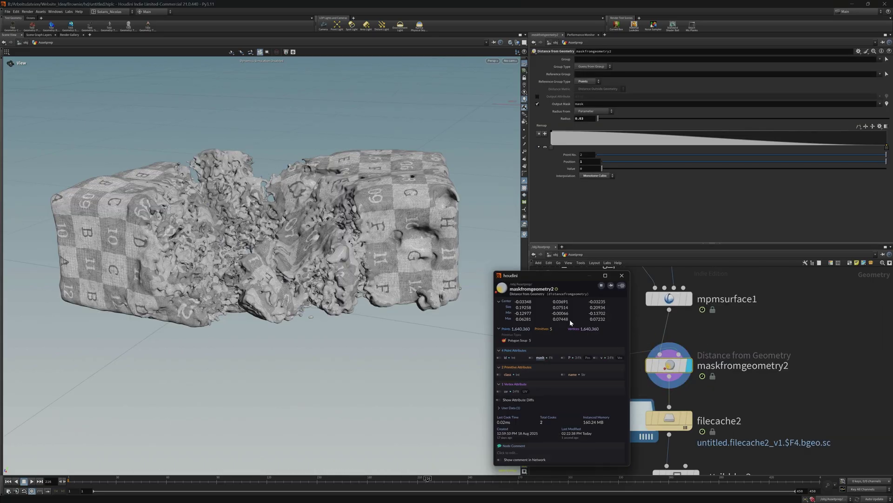
{"action": "left_click", "coordinate": [532, 357]}
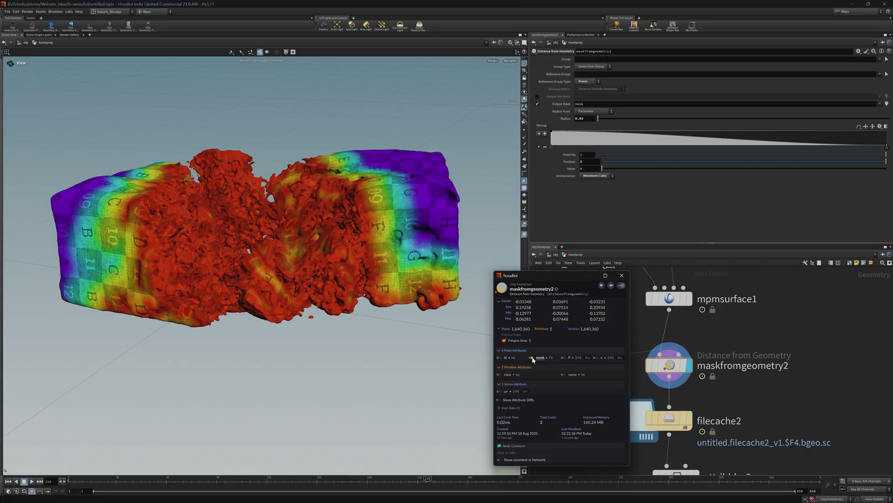
{"action": "left_click_drag", "start_coordinate": [288, 242], "coordinate": [227, 325]}
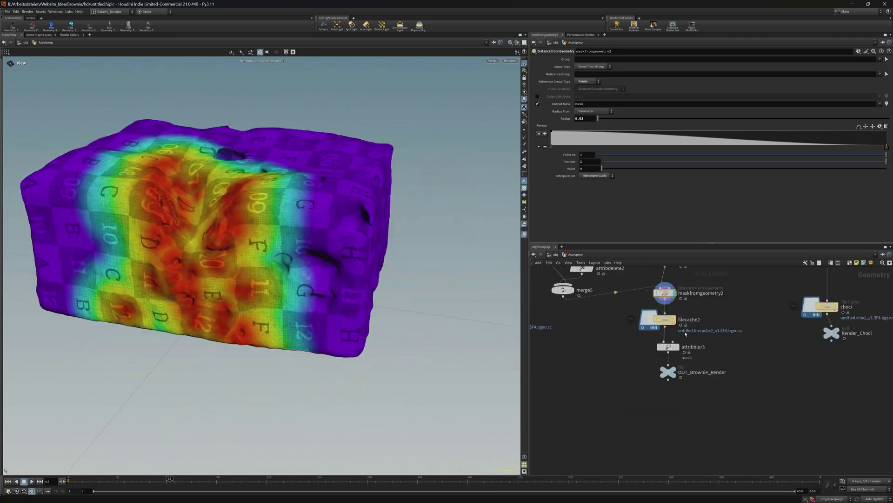
Step: Locate the nodes below filecache2 and display attribblur3 to examine the blurred mask on the brownie
{"action": "scroll", "coordinate": [736, 292], "scroll_direction": "up", "scroll_amount": 3}
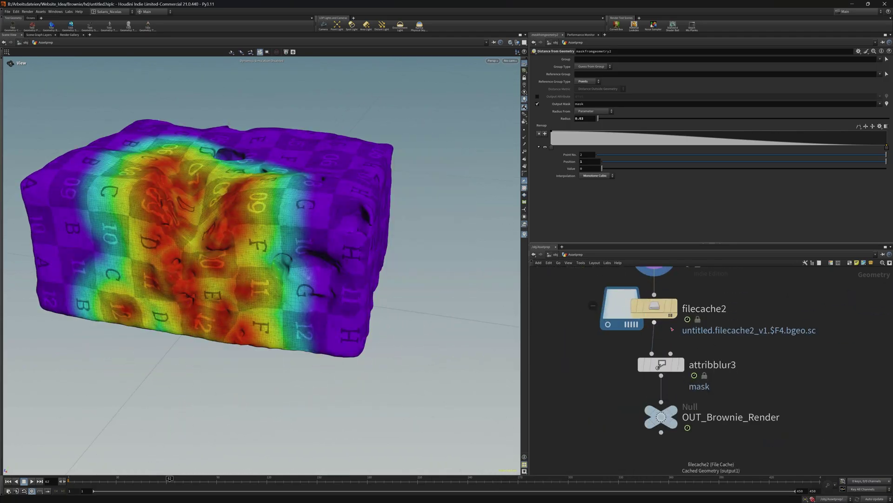
{"action": "scroll", "coordinate": [675, 380], "scroll_direction": "down", "scroll_amount": 3}
{"action": "middle_click_drag", "start_coordinate": [751, 327], "coordinate": [672, 347]}
{"action": "left_click", "coordinate": [602, 384]}
{"action": "scroll", "coordinate": [611, 385], "scroll_direction": "down", "scroll_amount": 4}
{"action": "left_click_drag", "start_coordinate": [275, 255], "coordinate": [294, 268]}
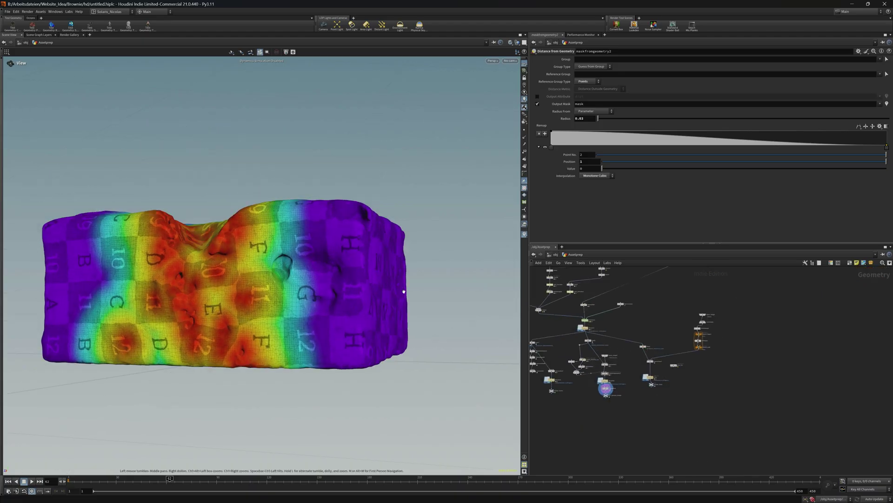
Step: Locate the chocolate branch and display mpmsurface2 to inspect the UV-textured chocolate chunk meshes
{"action": "scroll", "coordinate": [642, 368], "scroll_direction": "up", "scroll_amount": 6}
{"action": "middle_click_drag", "start_coordinate": [622, 361], "coordinate": [647, 372]}
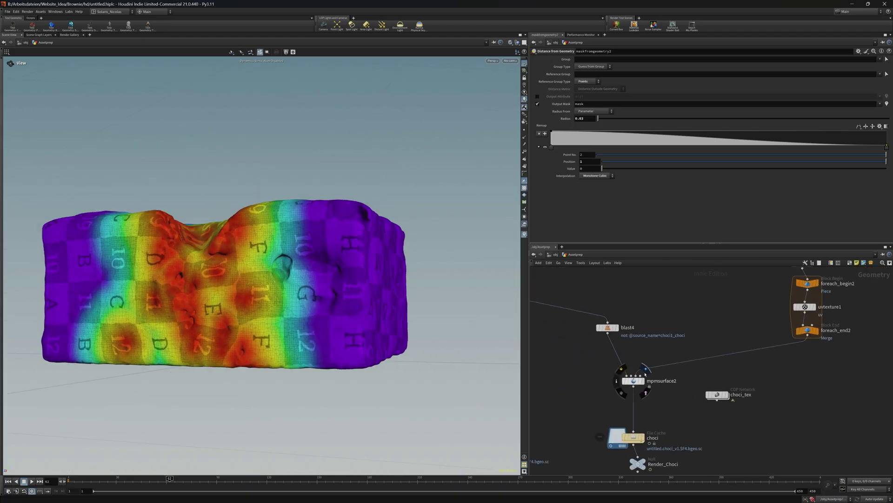
{"action": "left_click", "coordinate": [646, 369]}
{"action": "left_click_drag", "start_coordinate": [240, 325], "coordinate": [380, 321]}
{"action": "right_click_drag", "start_coordinate": [379, 321], "coordinate": [455, 172]}
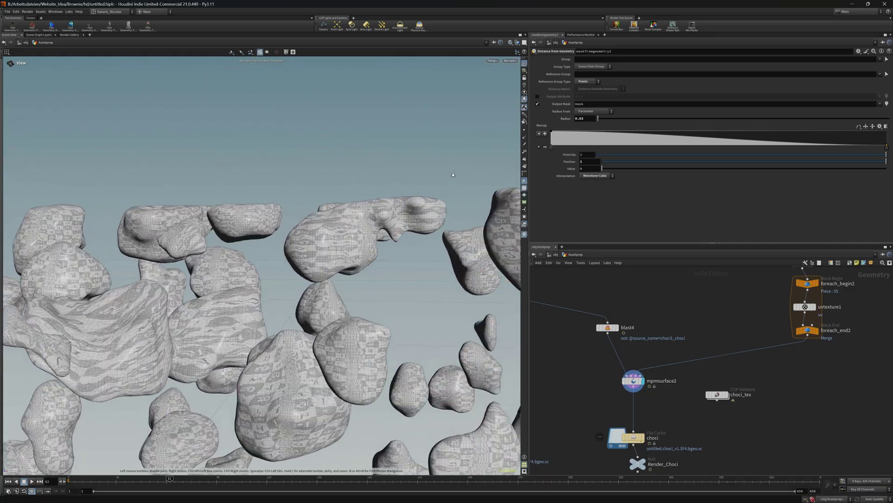
{"action": "left_click_drag", "start_coordinate": [455, 172], "coordinate": [131, 291]}
{"action": "middle_click_drag", "start_coordinate": [132, 291], "coordinate": [214, 219]}
{"action": "middle_click_drag", "start_coordinate": [214, 219], "coordinate": [233, 196]}
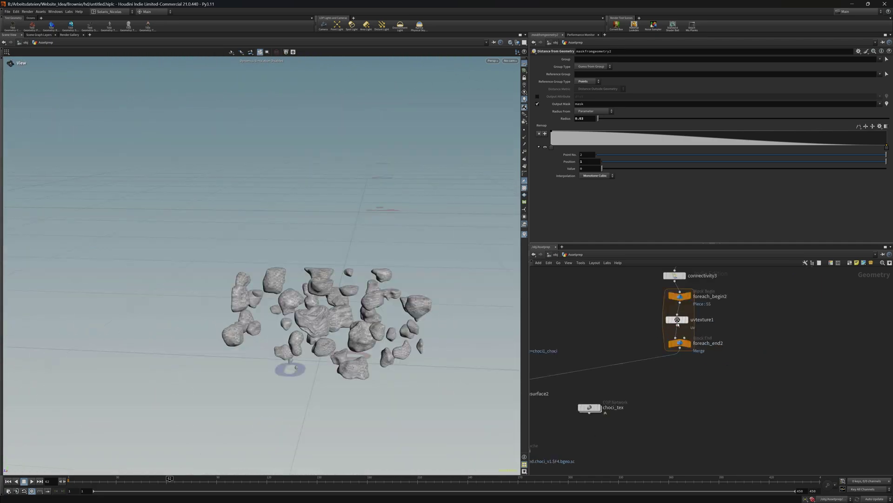
Step: Survey the uvtexture1 loop, display the choci file cache, and scrub the timeline to preview the chocolate chunks' motion
{"action": "middle_click_drag", "start_coordinate": [575, 347], "coordinate": [676, 311]}
{"action": "left_click_drag", "start_coordinate": [372, 330], "coordinate": [311, 326]}
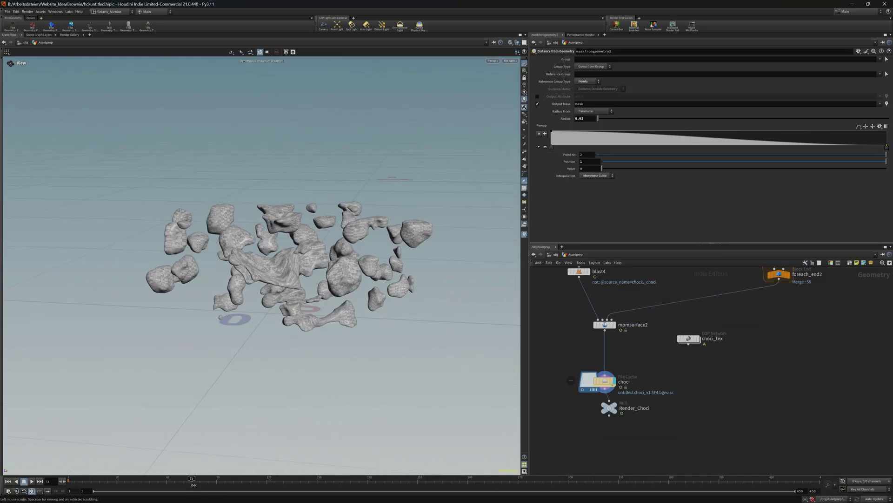
{"action": "left_click_drag", "start_coordinate": [193, 482], "coordinate": [478, 490]}
{"action": "mouse_move", "coordinate": [370, 480]}
{"action": "left_mouse_down"}
{"action": "mouse_move", "coordinate": [153, 481]}
{"action": "mouse_move", "coordinate": [196, 481]}
{"action": "left_mouse_up"}
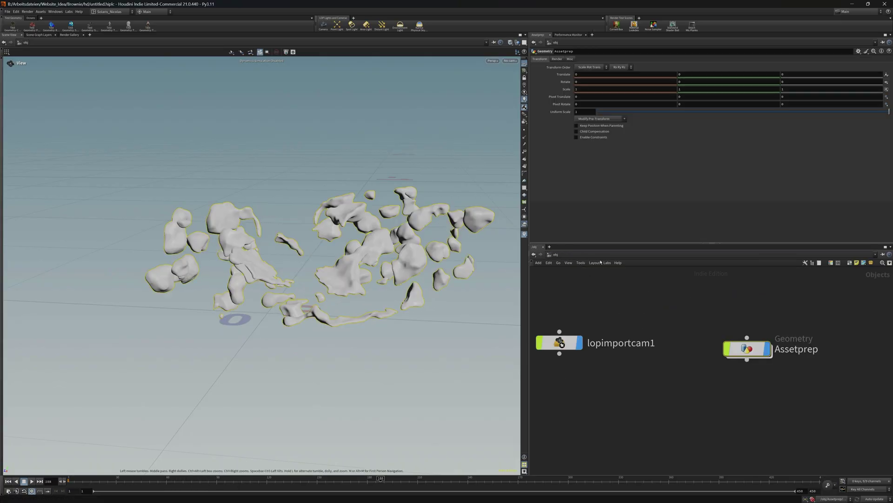
Step: Switch to the Solaris stage network, find its camera nodes, and look through the other scene camera
{"action": "left_click", "coordinate": [606, 256]}
{"action": "left_click", "coordinate": [621, 300]}
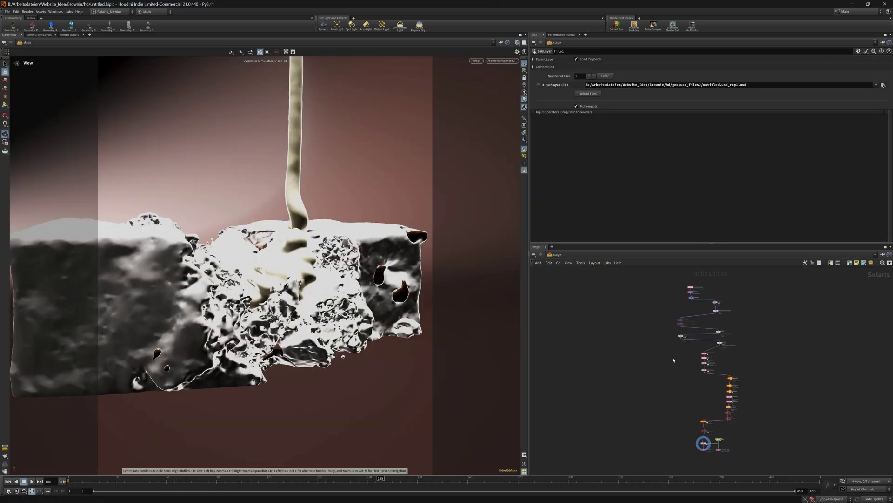
{"action": "scroll", "coordinate": [673, 360], "scroll_direction": "down", "scroll_amount": 2}
{"action": "scroll", "coordinate": [688, 319], "scroll_direction": "up", "scroll_amount": 8}
{"action": "middle_click_drag", "start_coordinate": [681, 339], "coordinate": [677, 377]}
{"action": "left_click", "coordinate": [502, 61]}
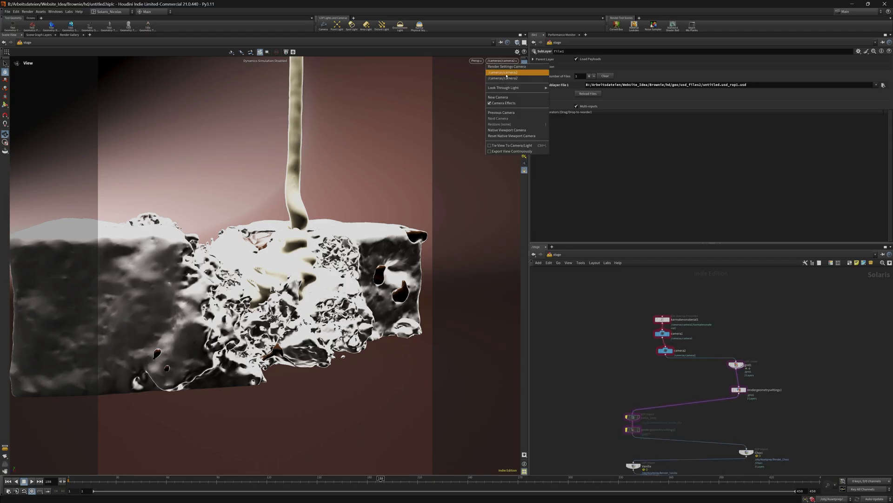
{"action": "left_click", "coordinate": [507, 72]}
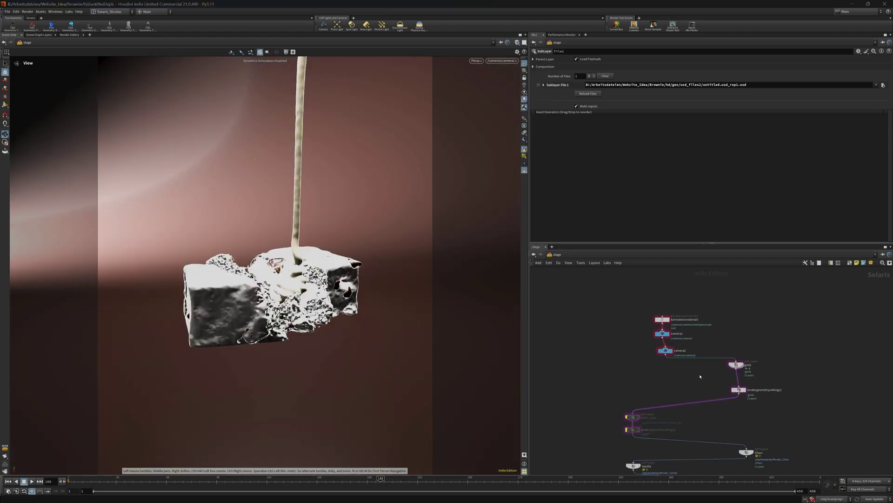
Step: Locate the grid node below the cameras and open its create network to view the bent backdrop grid
{"action": "middle_click_drag", "start_coordinate": [722, 386], "coordinate": [695, 328]}
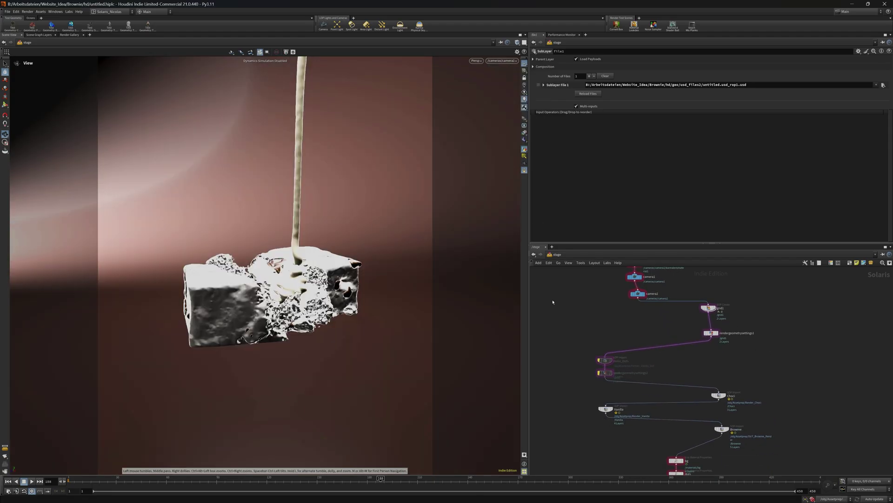
{"action": "scroll", "coordinate": [704, 321], "scroll_direction": "up", "scroll_amount": 5}
{"action": "double_click", "coordinate": [728, 289]}
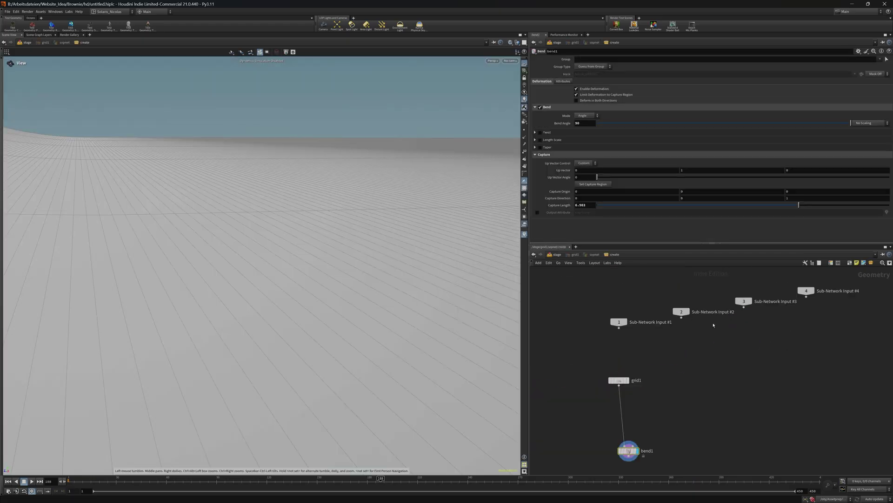
Step: Inspect the curvature of the bent backdrop grid from different angles
{"action": "right_click_drag", "start_coordinate": [345, 266], "coordinate": [32, 232]}
{"action": "left_click_drag", "start_coordinate": [33, 231], "coordinate": [323, 241]}
{"action": "scroll", "coordinate": [323, 242], "scroll_direction": "up", "scroll_amount": 5}
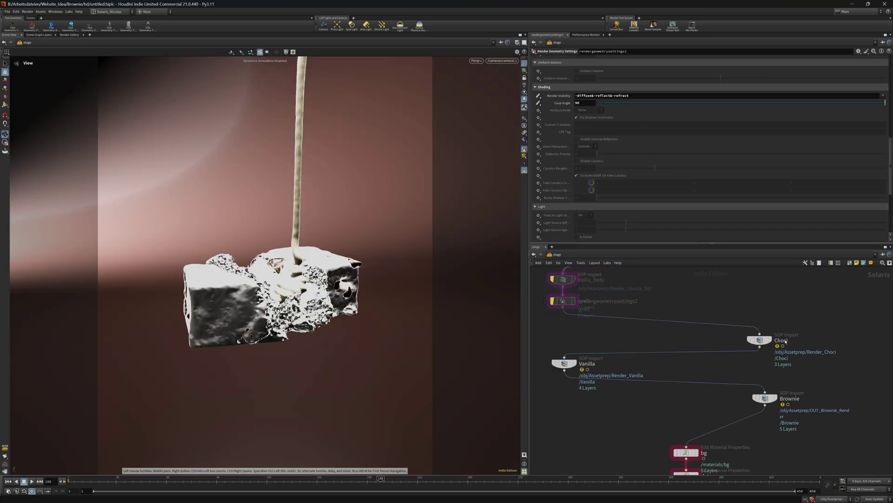
Step: Display the Choci, Vanilla and Brownie imports in turn and inspect the combined geometry against the backdrop
{"action": "left_click", "coordinate": [768, 340]}
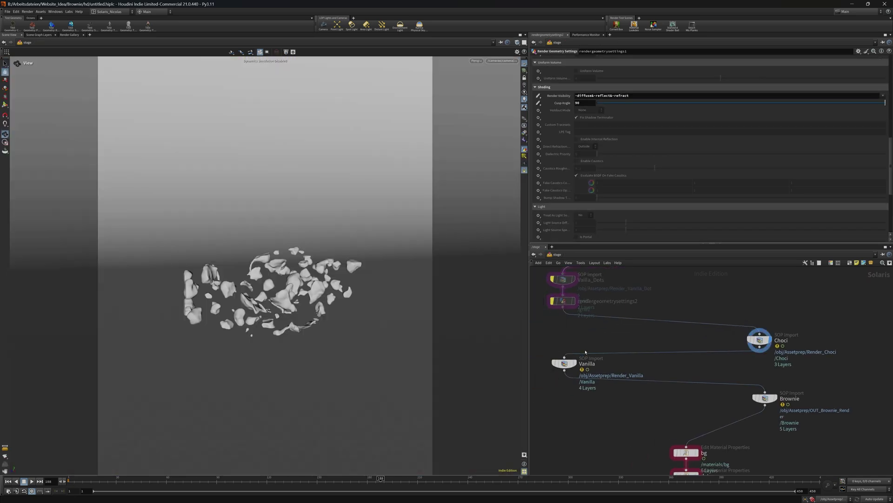
{"action": "left_click", "coordinate": [573, 363]}
{"action": "left_click", "coordinate": [778, 386]}
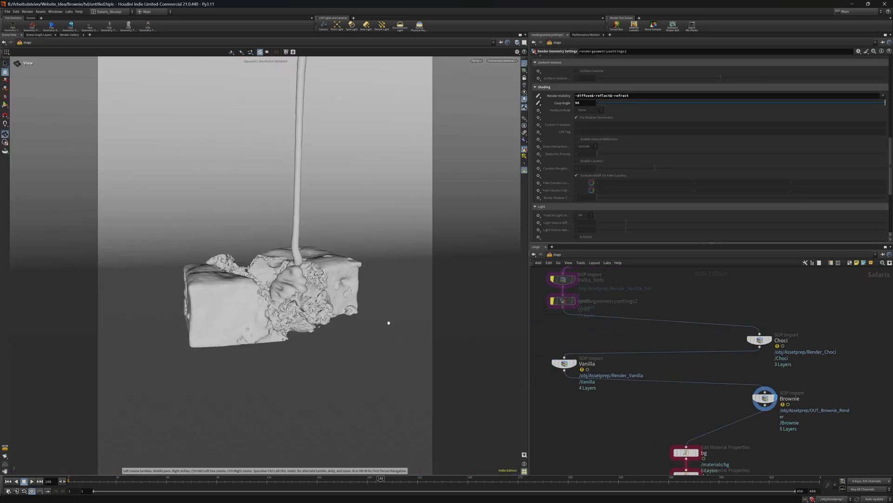
{"action": "scroll", "coordinate": [393, 319], "scroll_direction": "down", "scroll_amount": 2}
{"action": "scroll", "coordinate": [309, 300], "scroll_direction": "up", "scroll_amount": 4}
{"action": "left_click_drag", "start_coordinate": [309, 300], "coordinate": [291, 305]}
{"action": "right_click_drag", "start_coordinate": [356, 307], "coordinate": [121, 291]}
{"action": "middle_click_drag", "start_coordinate": [326, 298], "coordinate": [281, 270]}
Step: Open materiallibrary1 below the imports and view the shader network inside its Brownie material
{"action": "scroll", "coordinate": [672, 409], "scroll_direction": "down", "scroll_amount": 4}
{"action": "middle_click_drag", "start_coordinate": [672, 409], "coordinate": [630, 310]}
{"action": "scroll", "coordinate": [637, 336], "scroll_direction": "down", "scroll_amount": 1}
{"action": "scroll", "coordinate": [637, 334], "scroll_direction": "up", "scroll_amount": 5}
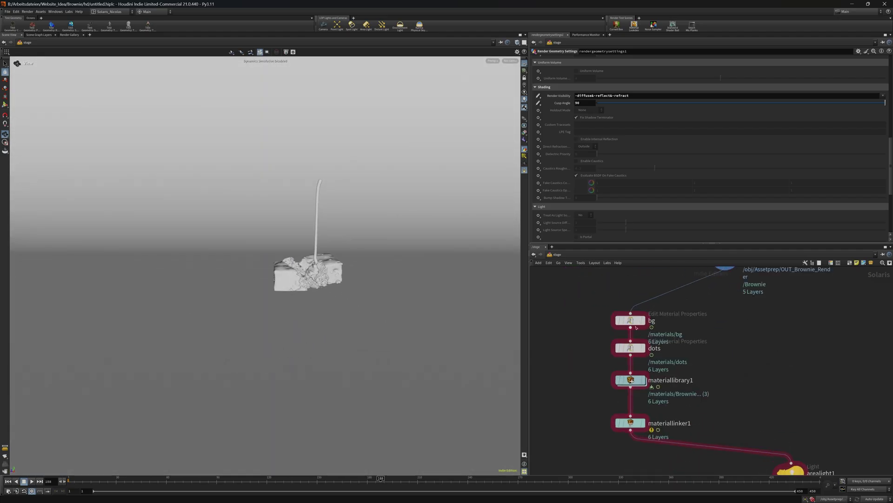
{"action": "double_click", "coordinate": [631, 380]}
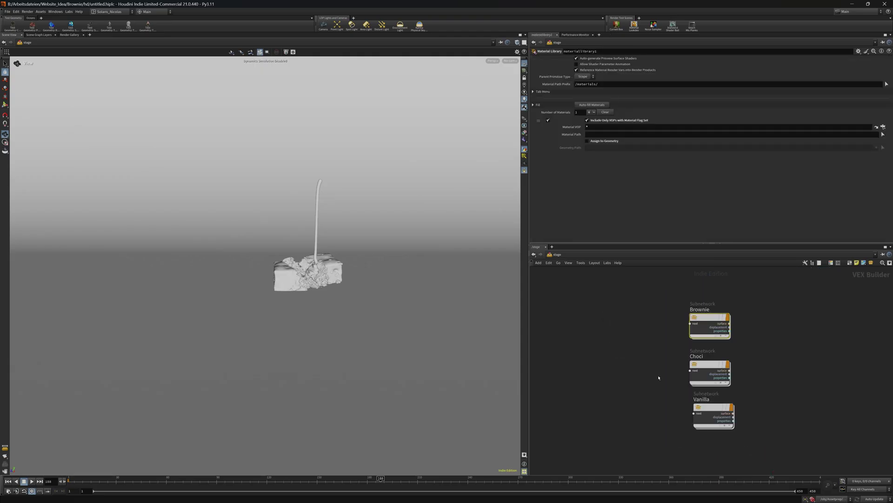
{"action": "mouse_move", "coordinate": [696, 317]}
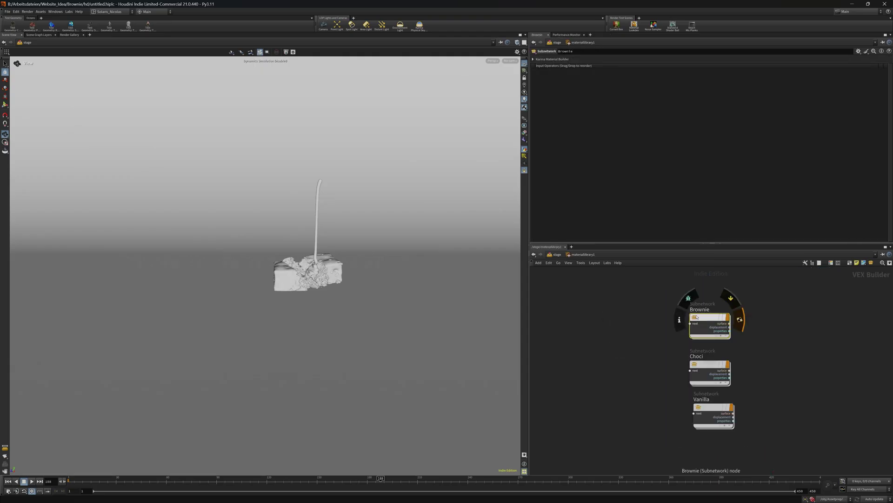
{"action": "double_click", "coordinate": [704, 319]}
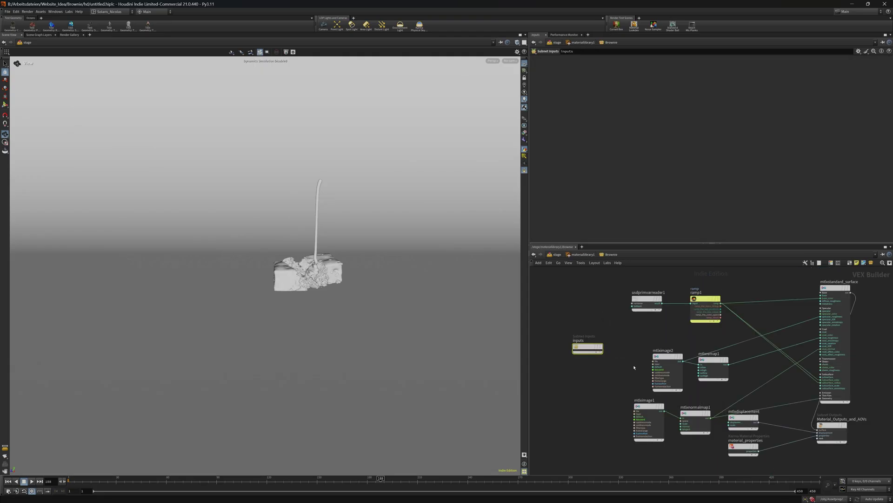
{"action": "left_click", "coordinate": [580, 255]}
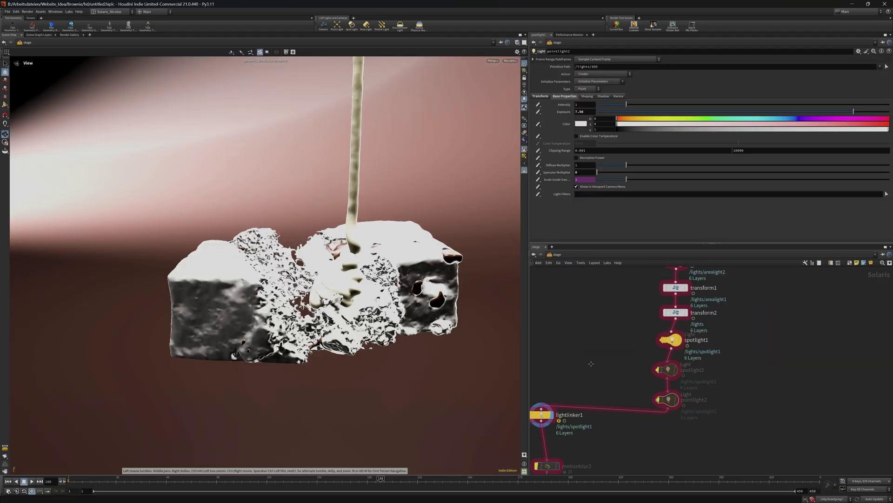
Step: Look through the scene camera and render the lit stage in the viewport with Karma XPU
{"action": "left_click", "coordinate": [510, 61]}
{"action": "left_click", "coordinate": [526, 73]}
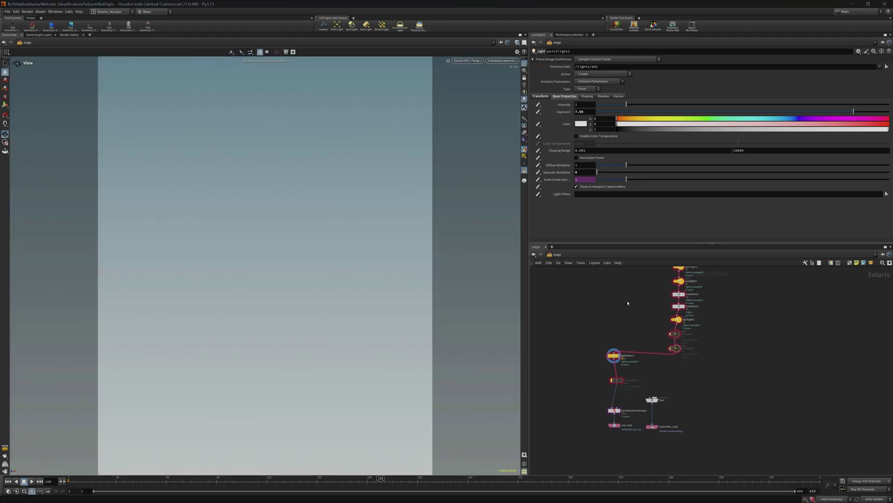